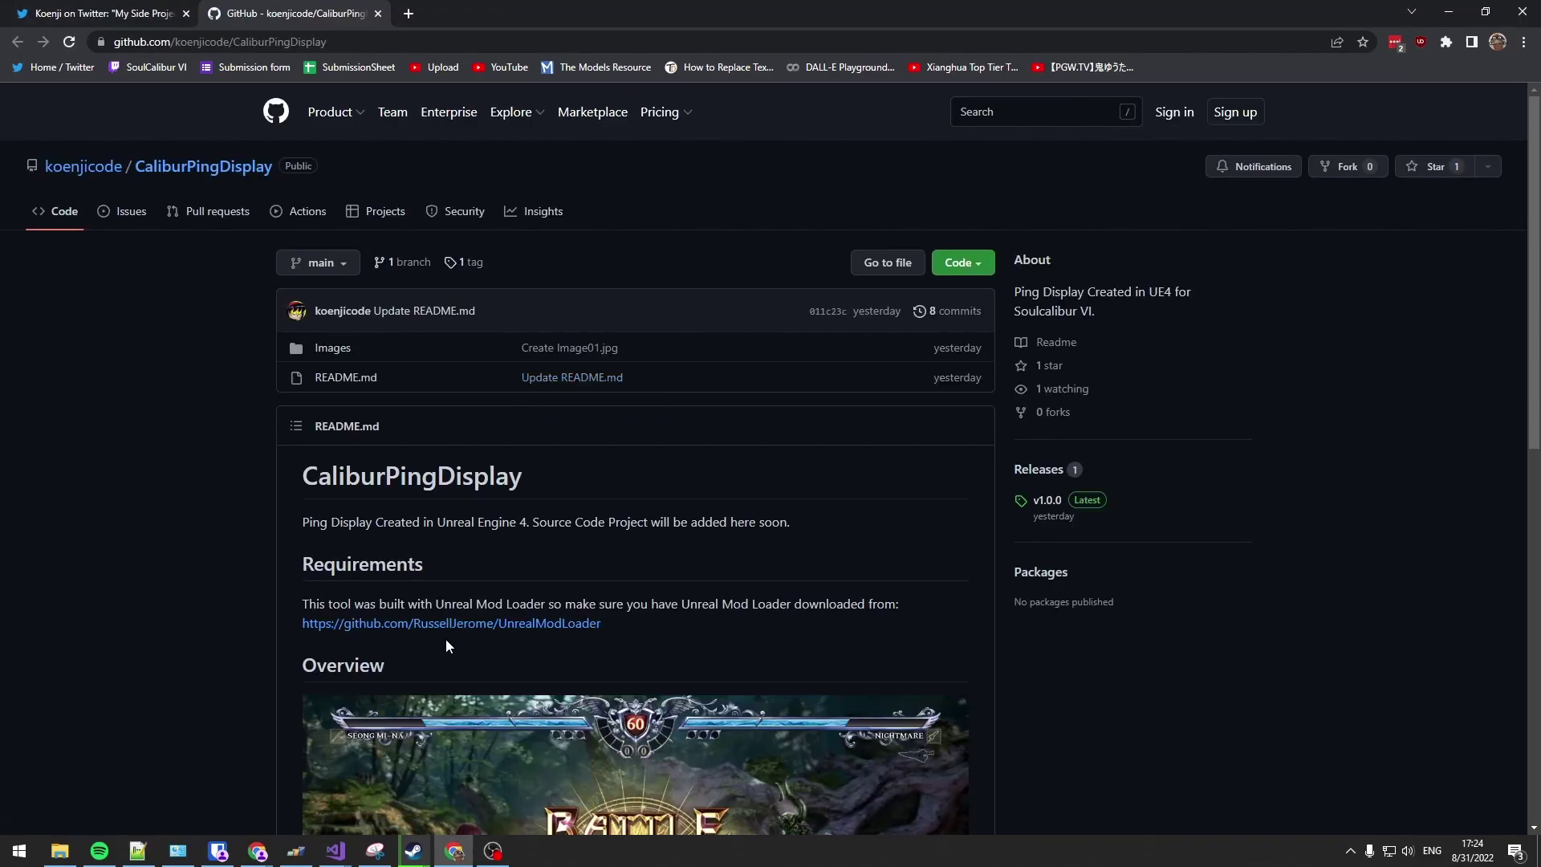
Download UnrealModLoader_V2.2.1.rar from the UnrealModLoader GitHub releases page
{"action": "middle_click", "coordinate": [439, 625]}
{"action": "left_click", "coordinate": [507, 13]}
{"action": "scroll", "coordinate": [510, 600], "scroll_direction": "down", "scroll_amount": 10}
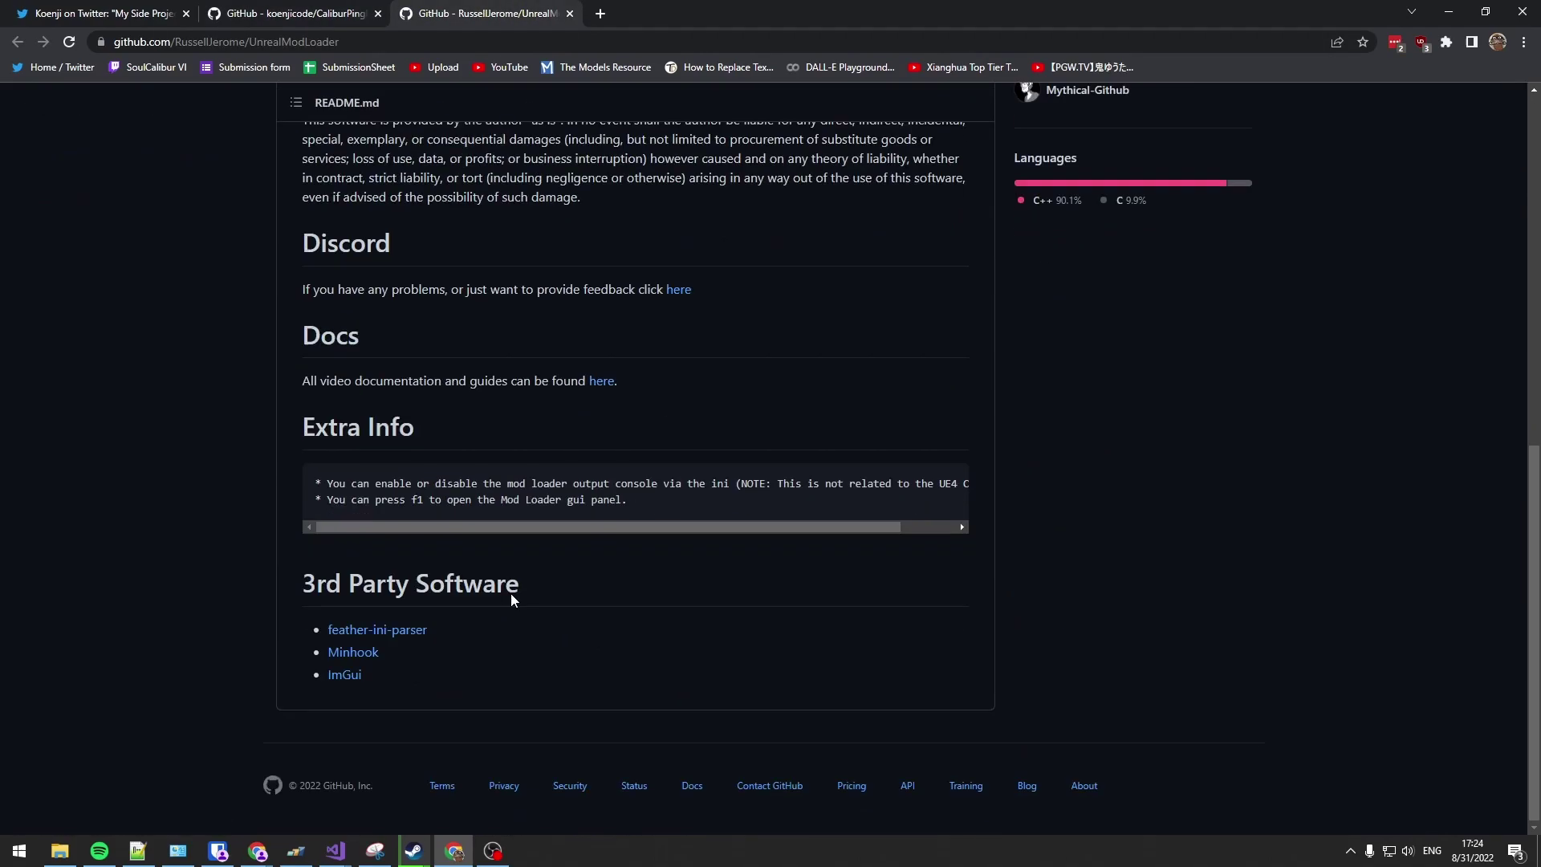
{"action": "scroll", "coordinate": [786, 622], "scroll_direction": "up", "scroll_amount": 9}
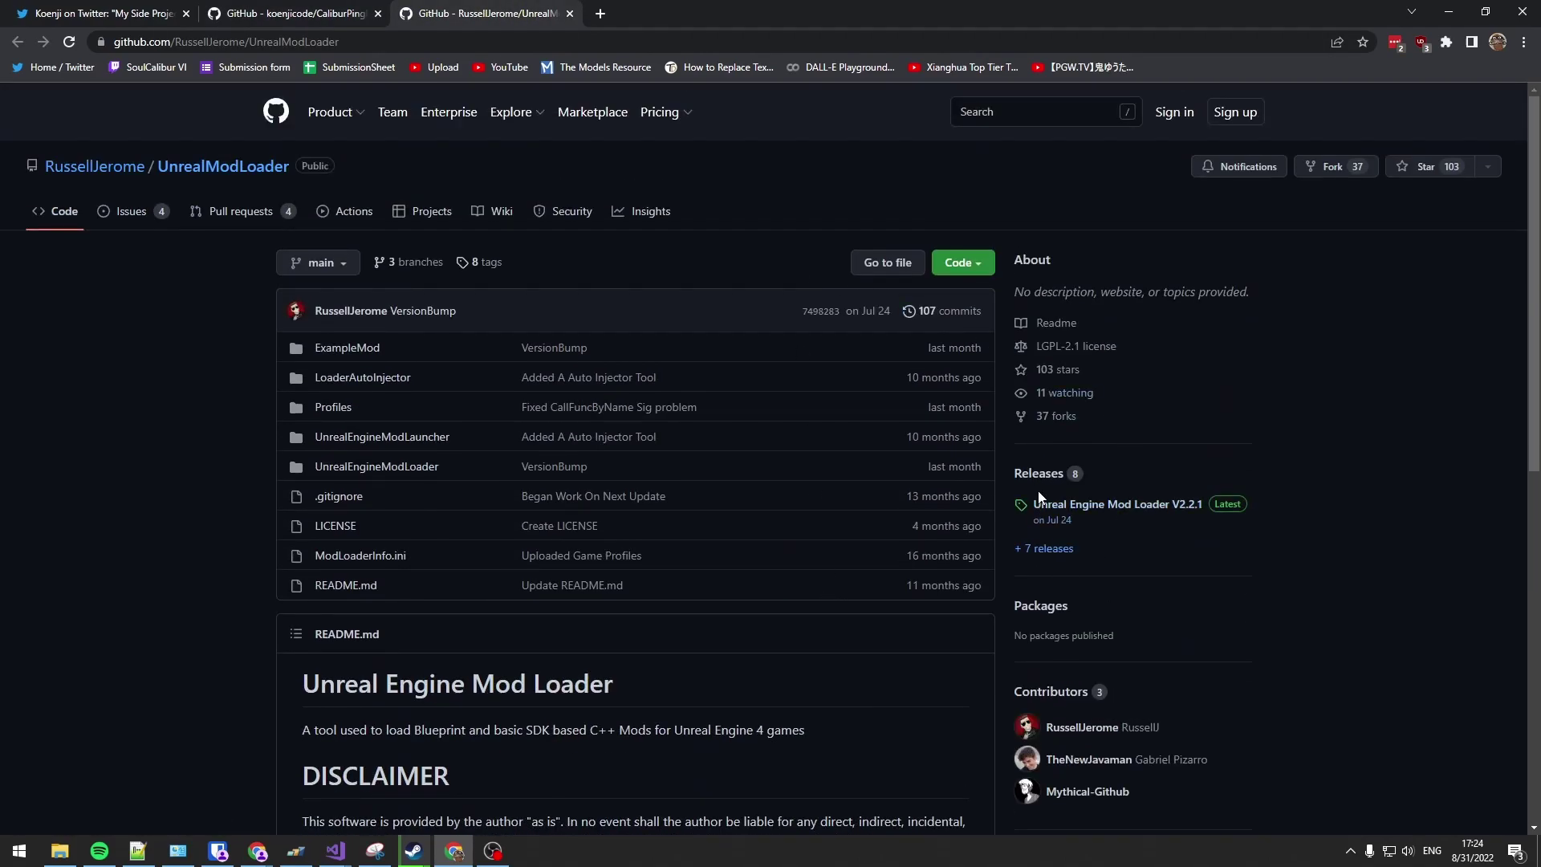
{"action": "left_click", "coordinate": [1035, 473]}
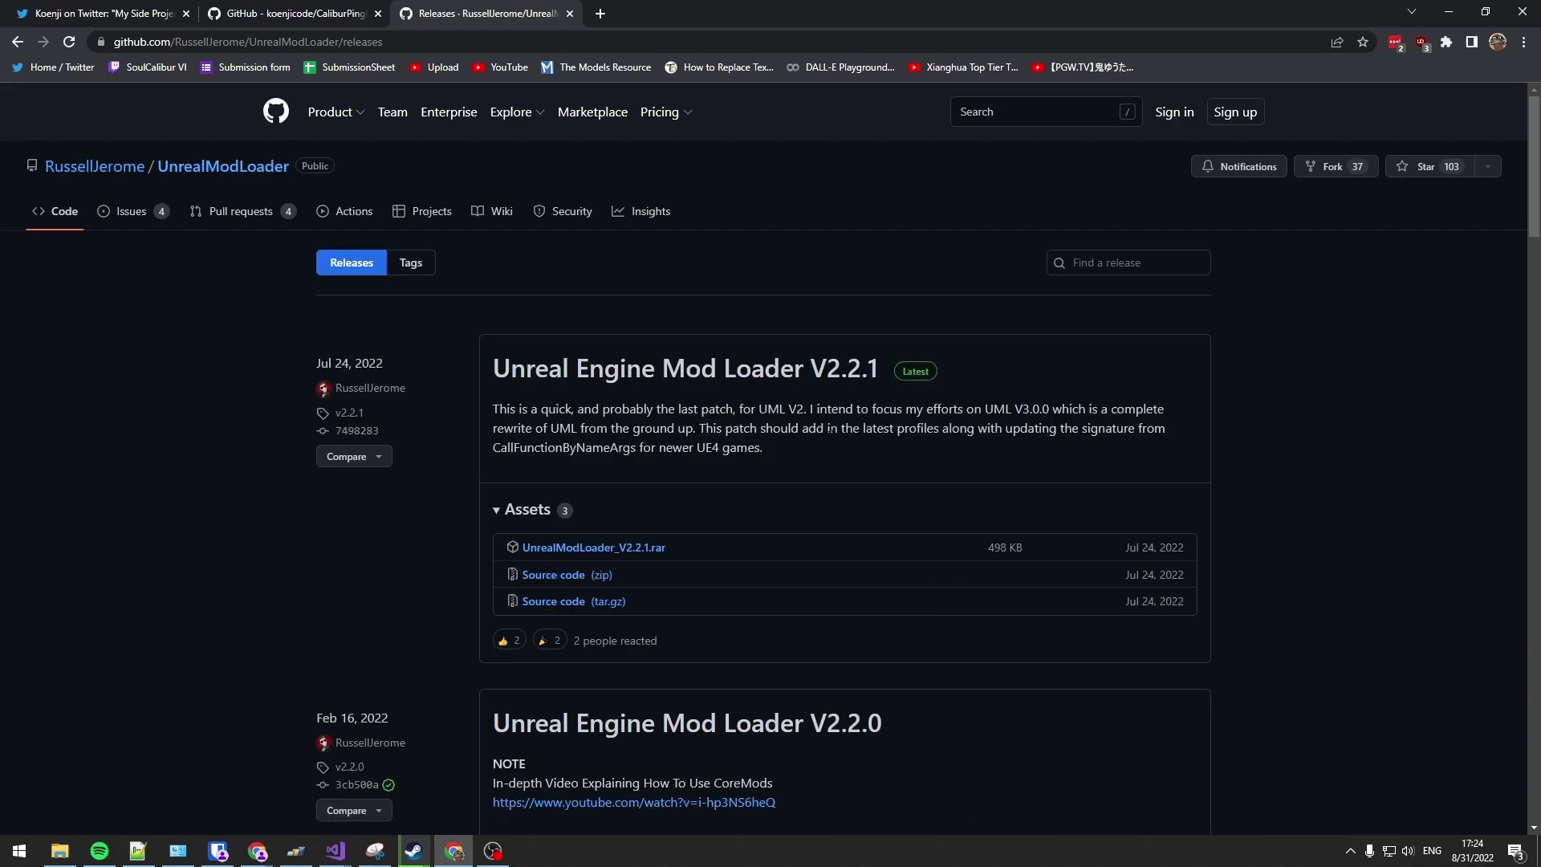
{"action": "left_click", "coordinate": [552, 554]}
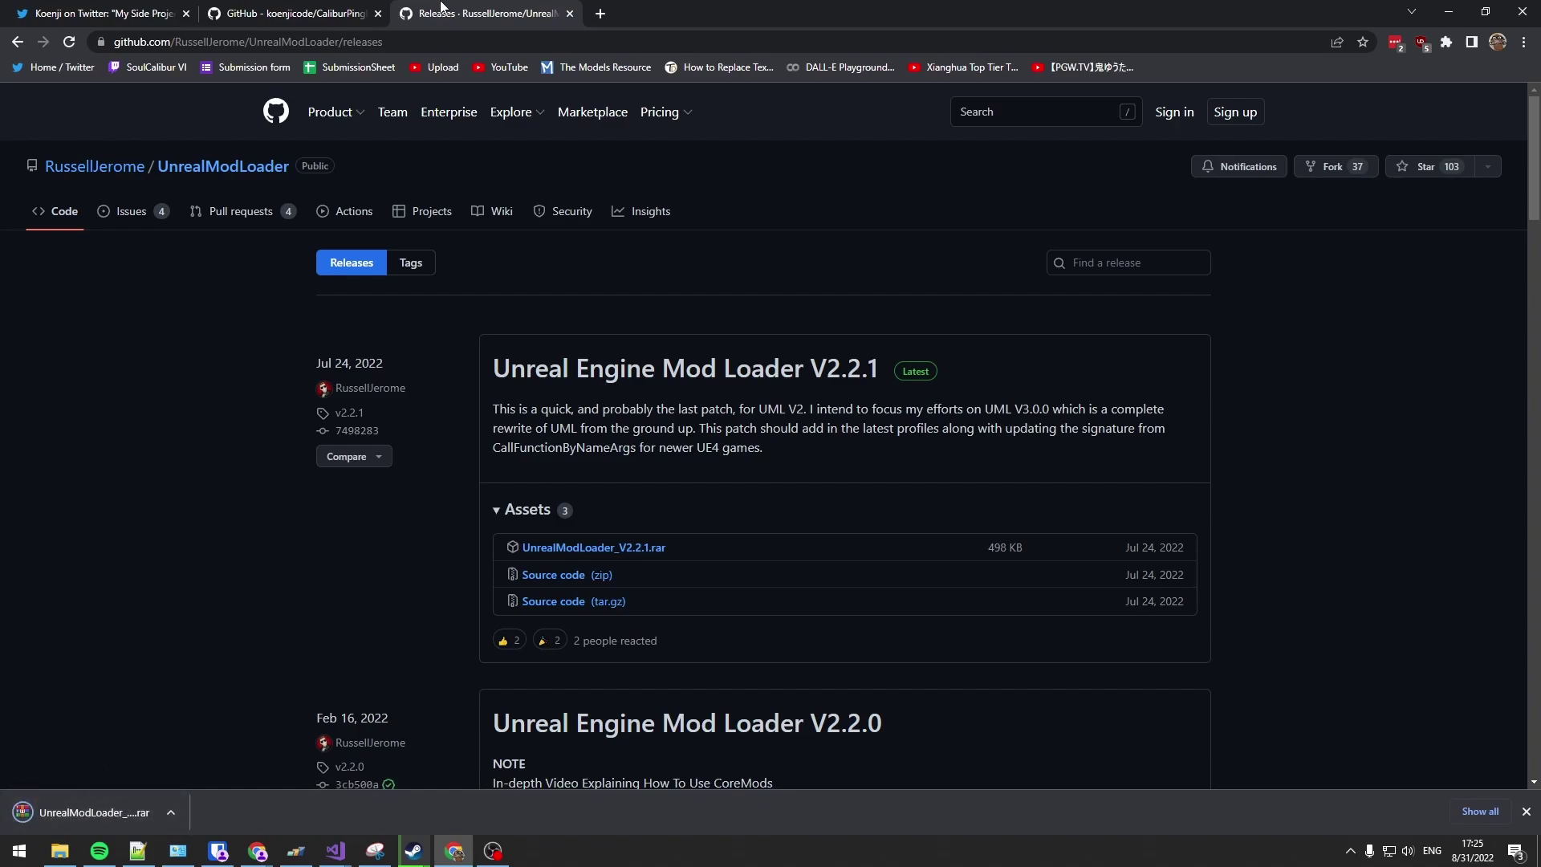
{"action": "key", "text": "ctrl+w"}
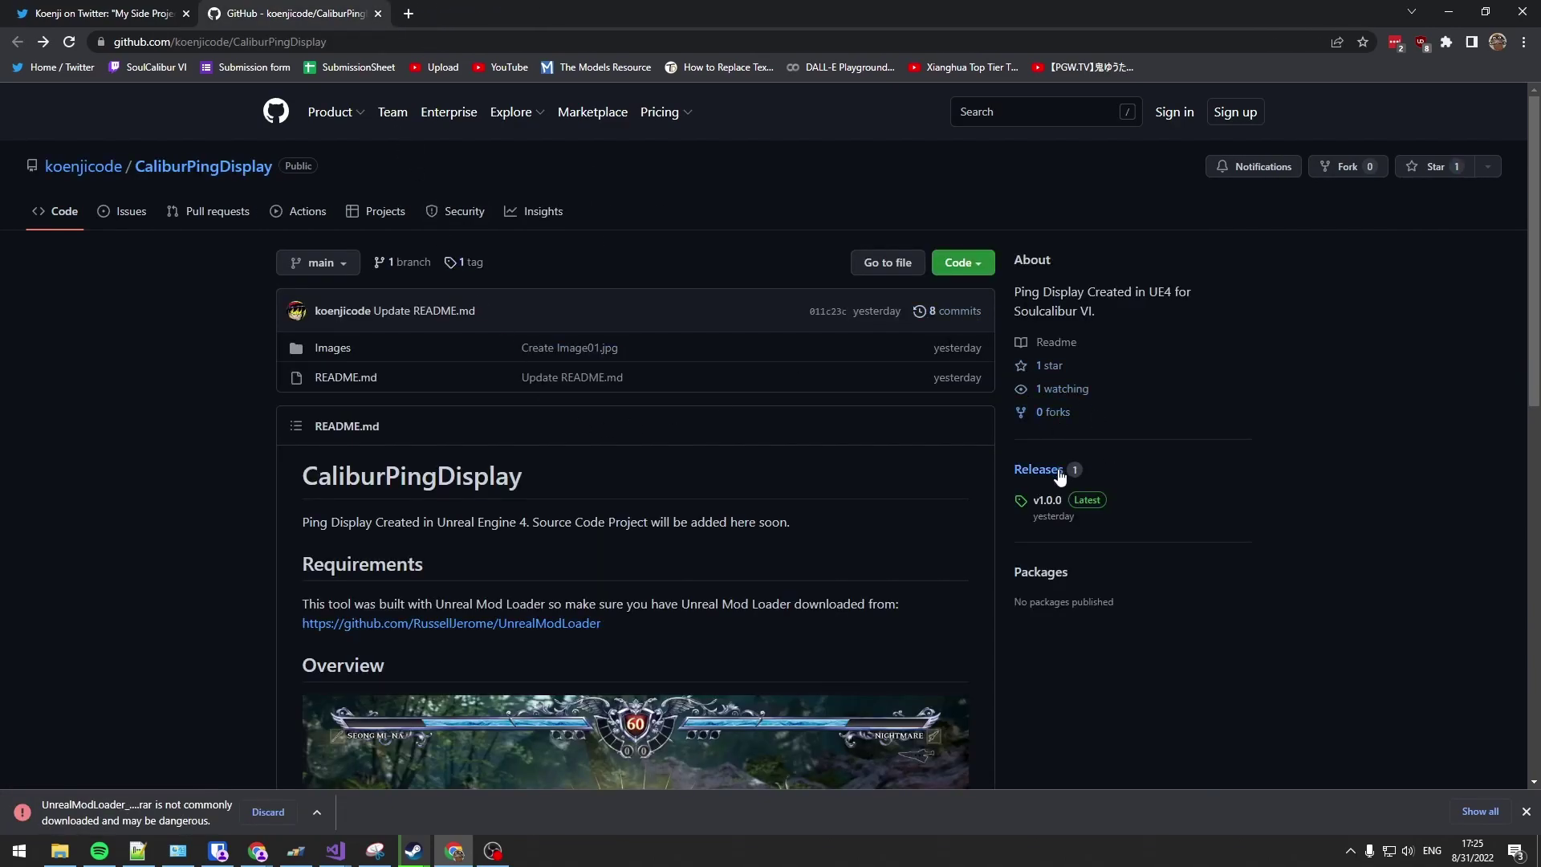
Download CaliburPingDisplayPre.7z from CaliburPingDisplay releases and keep the flagged loader download
{"action": "left_click", "coordinate": [1038, 469]}
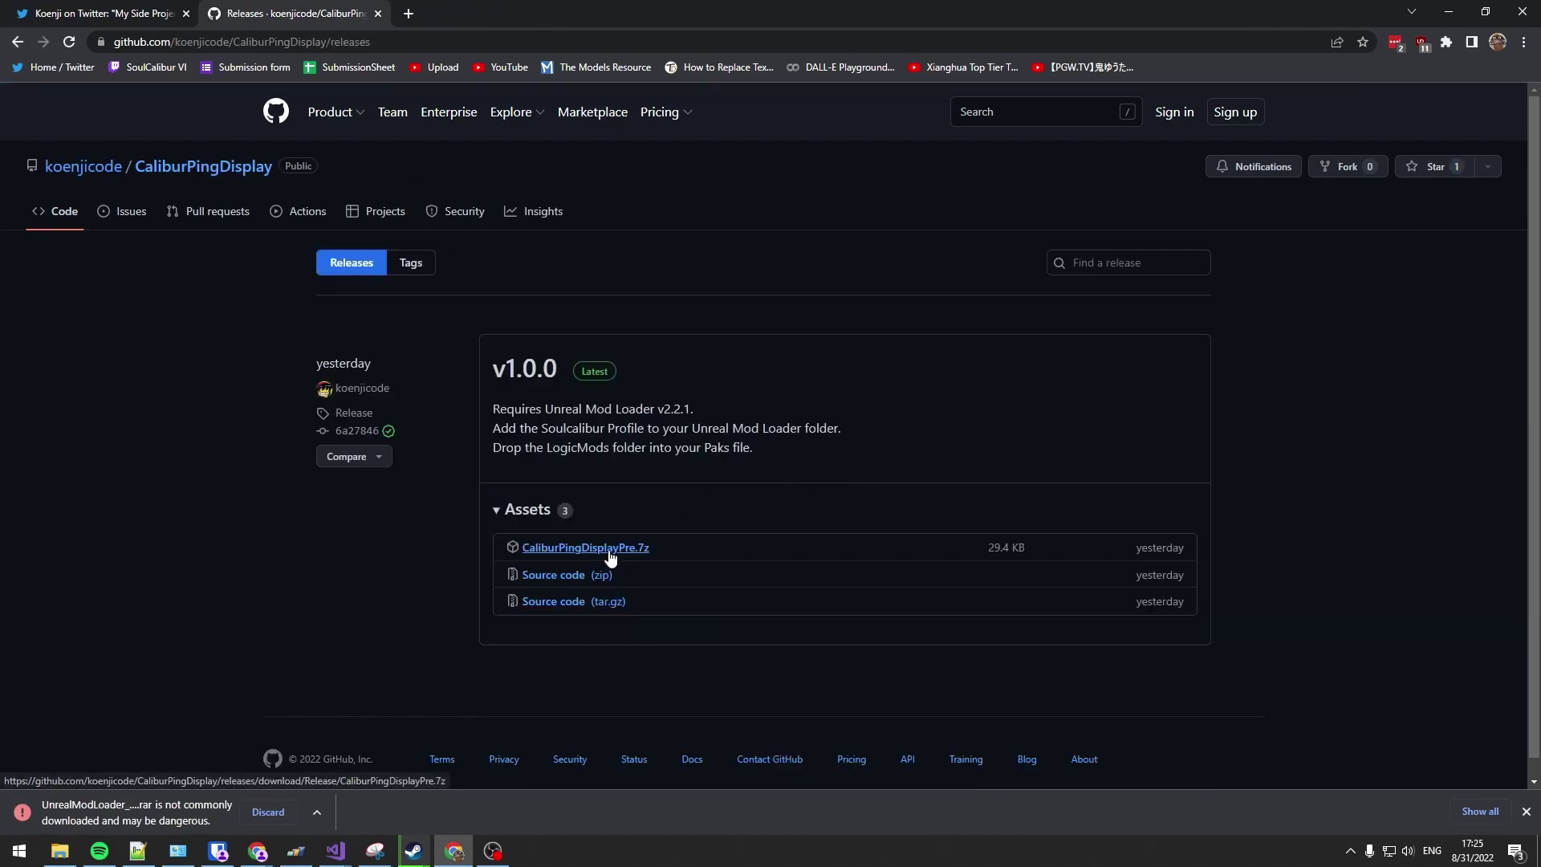
{"action": "left_click", "coordinate": [608, 551]}
{"action": "left_click", "coordinate": [499, 811]}
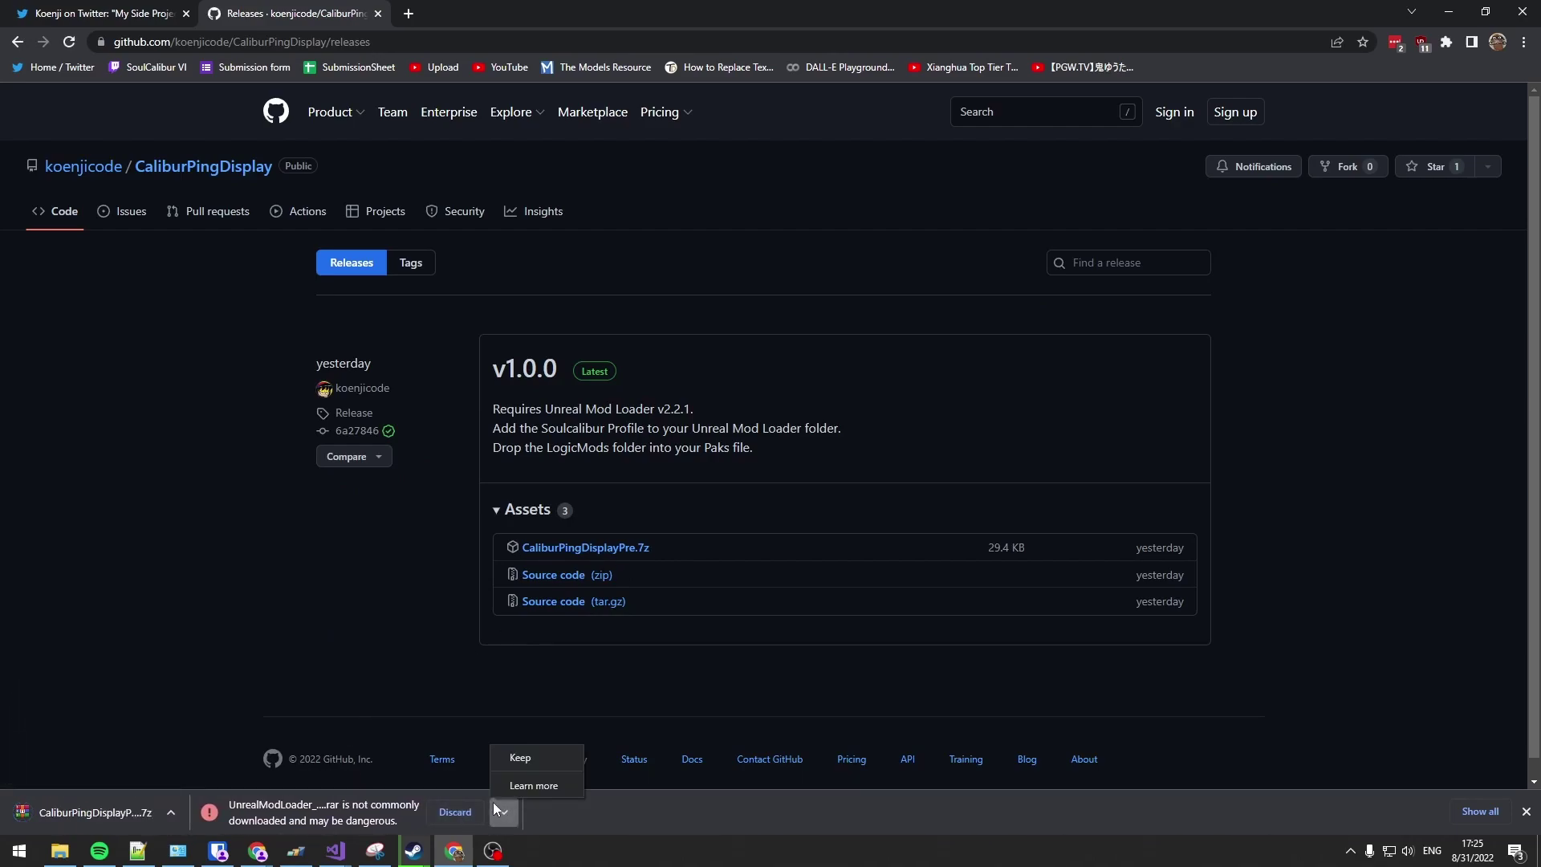
{"action": "left_click", "coordinate": [540, 761]}
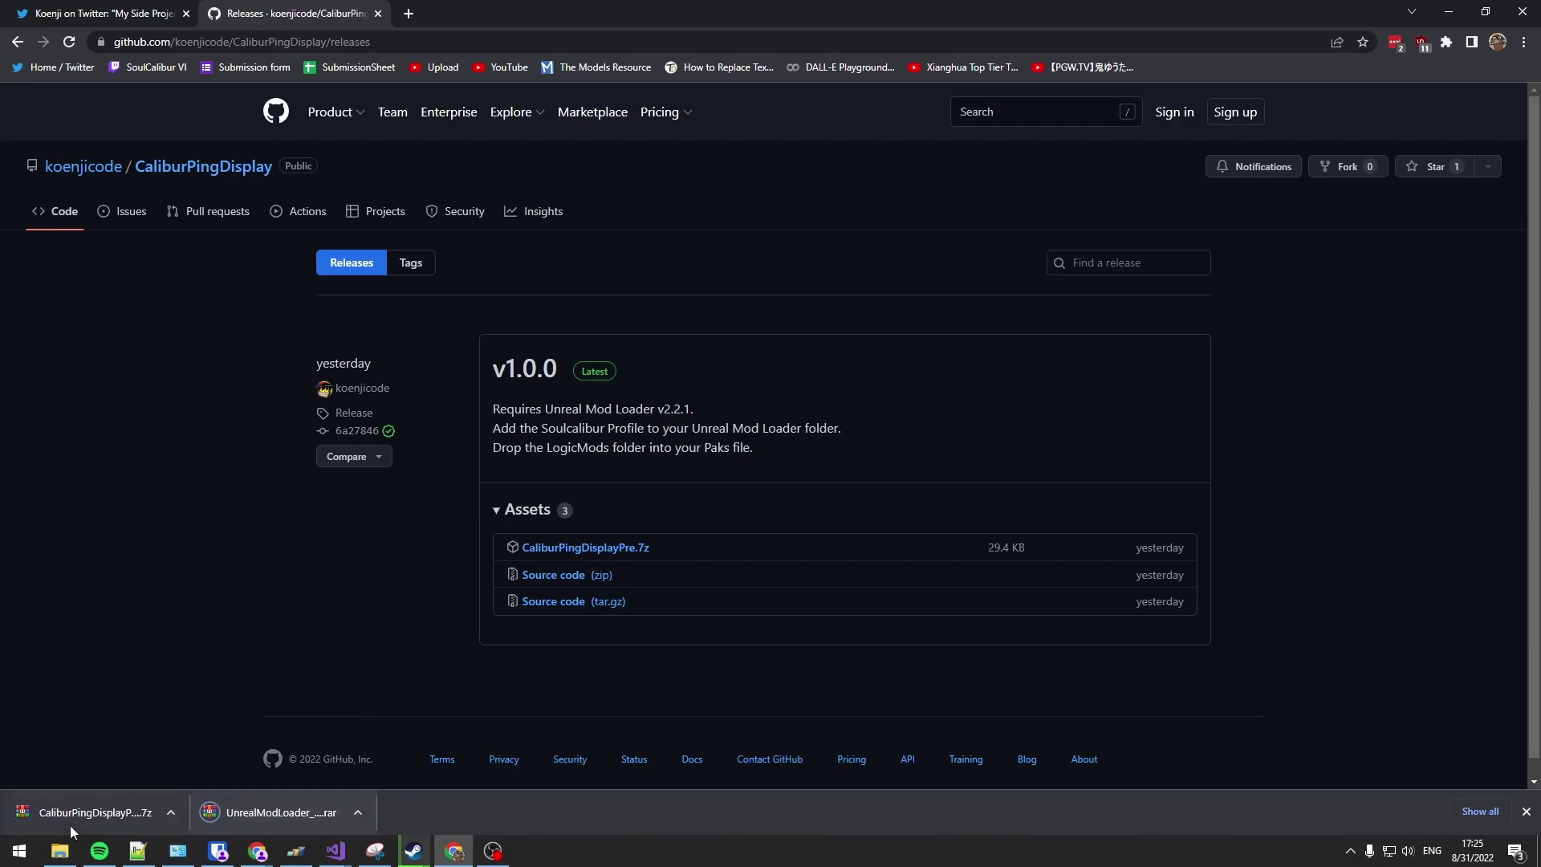
Open the mod loader archive in WinRAR and create a folder named modloader in Downloads
{"action": "left_click", "coordinate": [59, 851]}
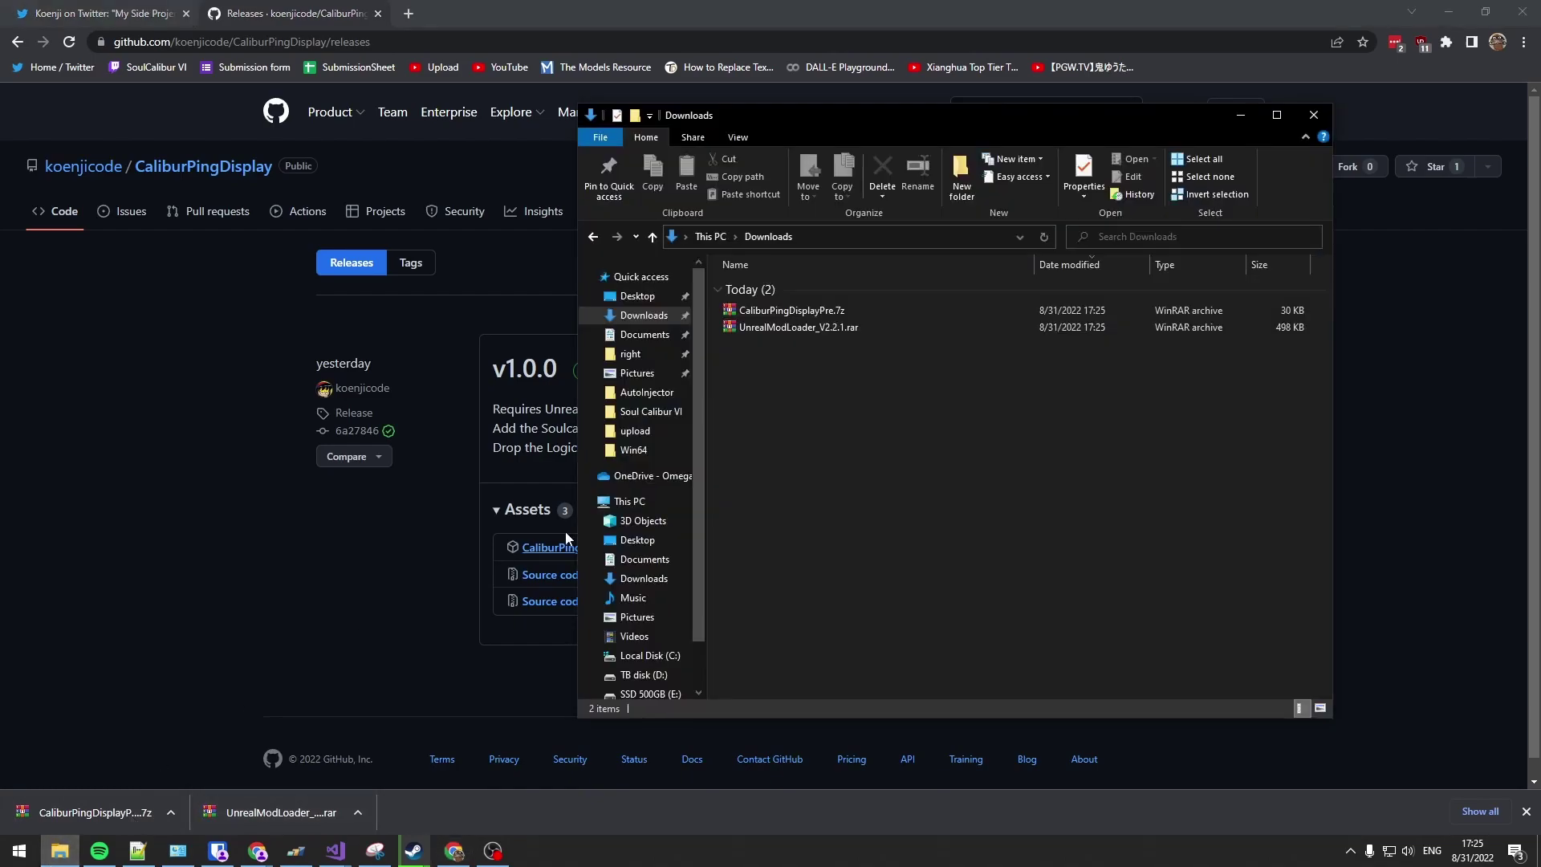
{"action": "double_click", "coordinate": [799, 327]}
{"action": "right_click", "coordinate": [796, 432]}
{"action": "mouse_move", "coordinate": [946, 695]}
{"action": "left_click", "coordinate": [1007, 441]}
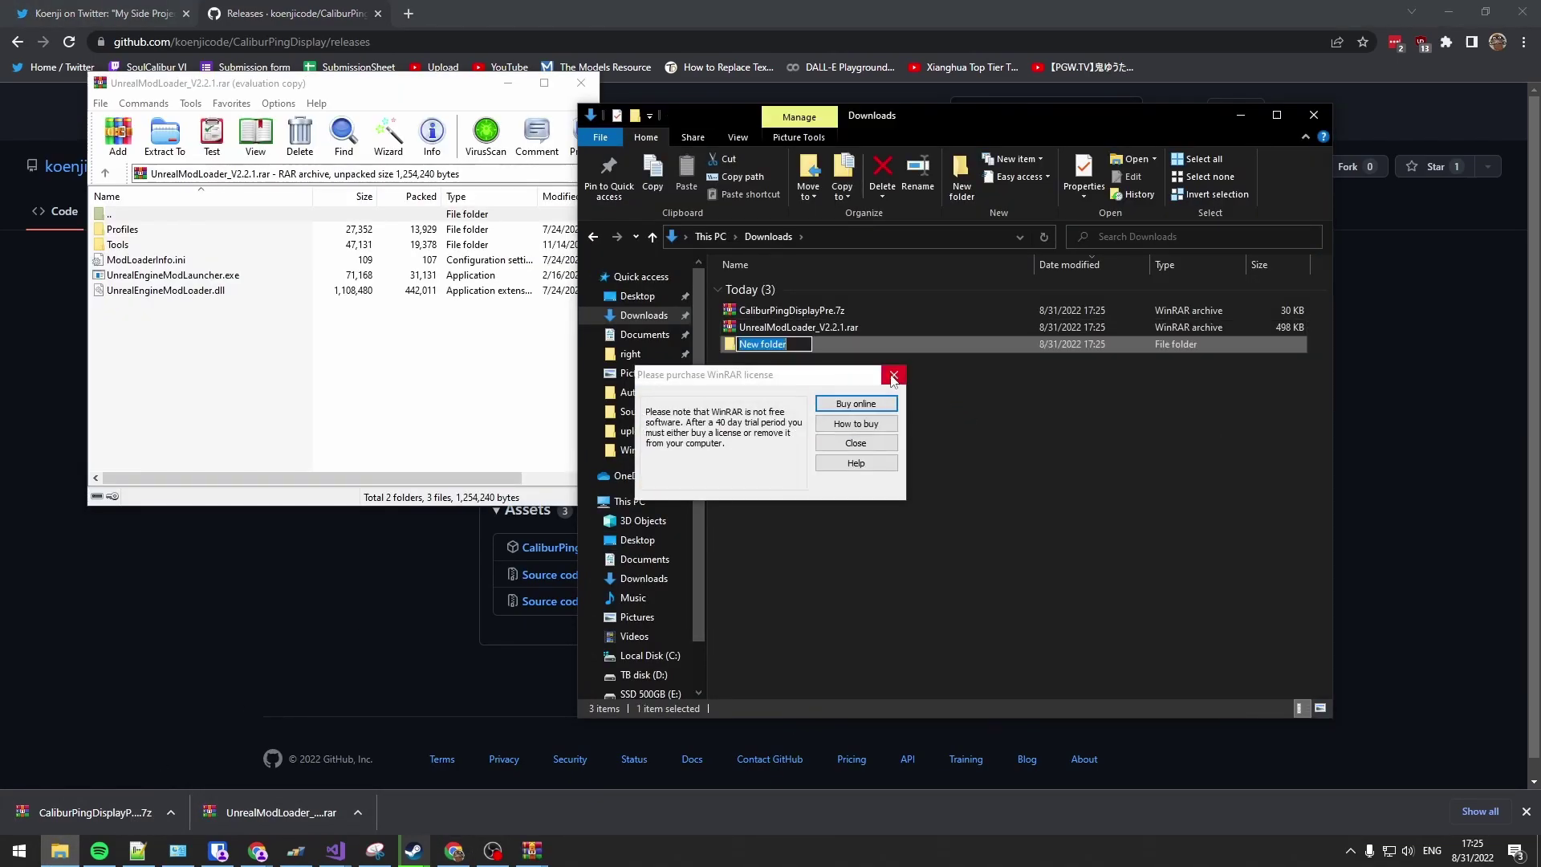
{"action": "type", "text": "modloadedr"}
{"action": "key", "text": "Return"}
{"action": "right_click", "coordinate": [754, 345]}
{"action": "left_click", "coordinate": [847, 778]}
{"action": "type", "text": "modl"}
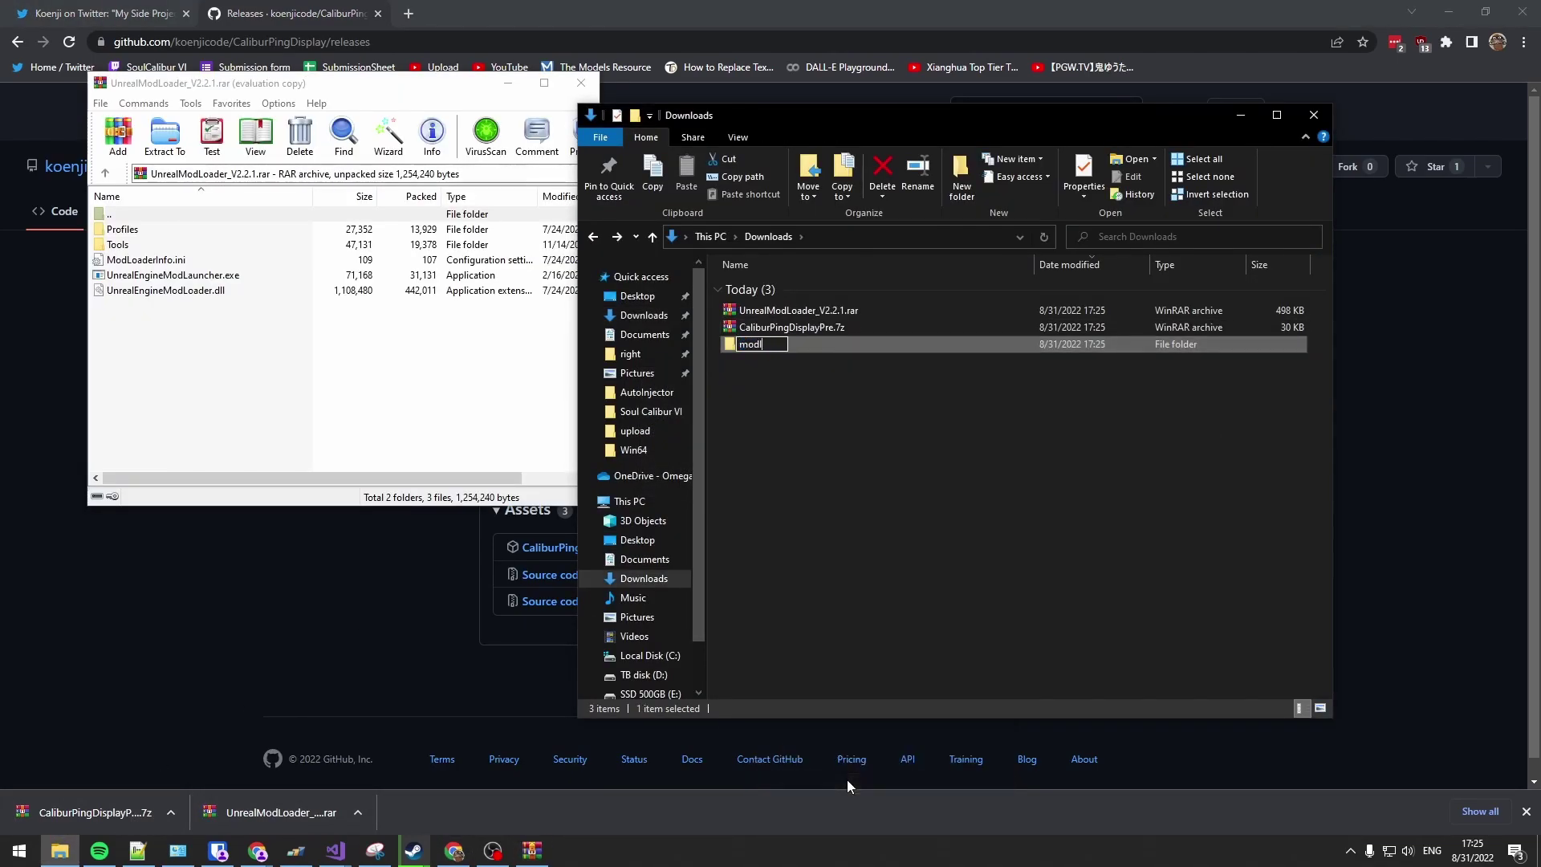
{"action": "type", "text": "oader"}
{"action": "key", "text": "Return"}
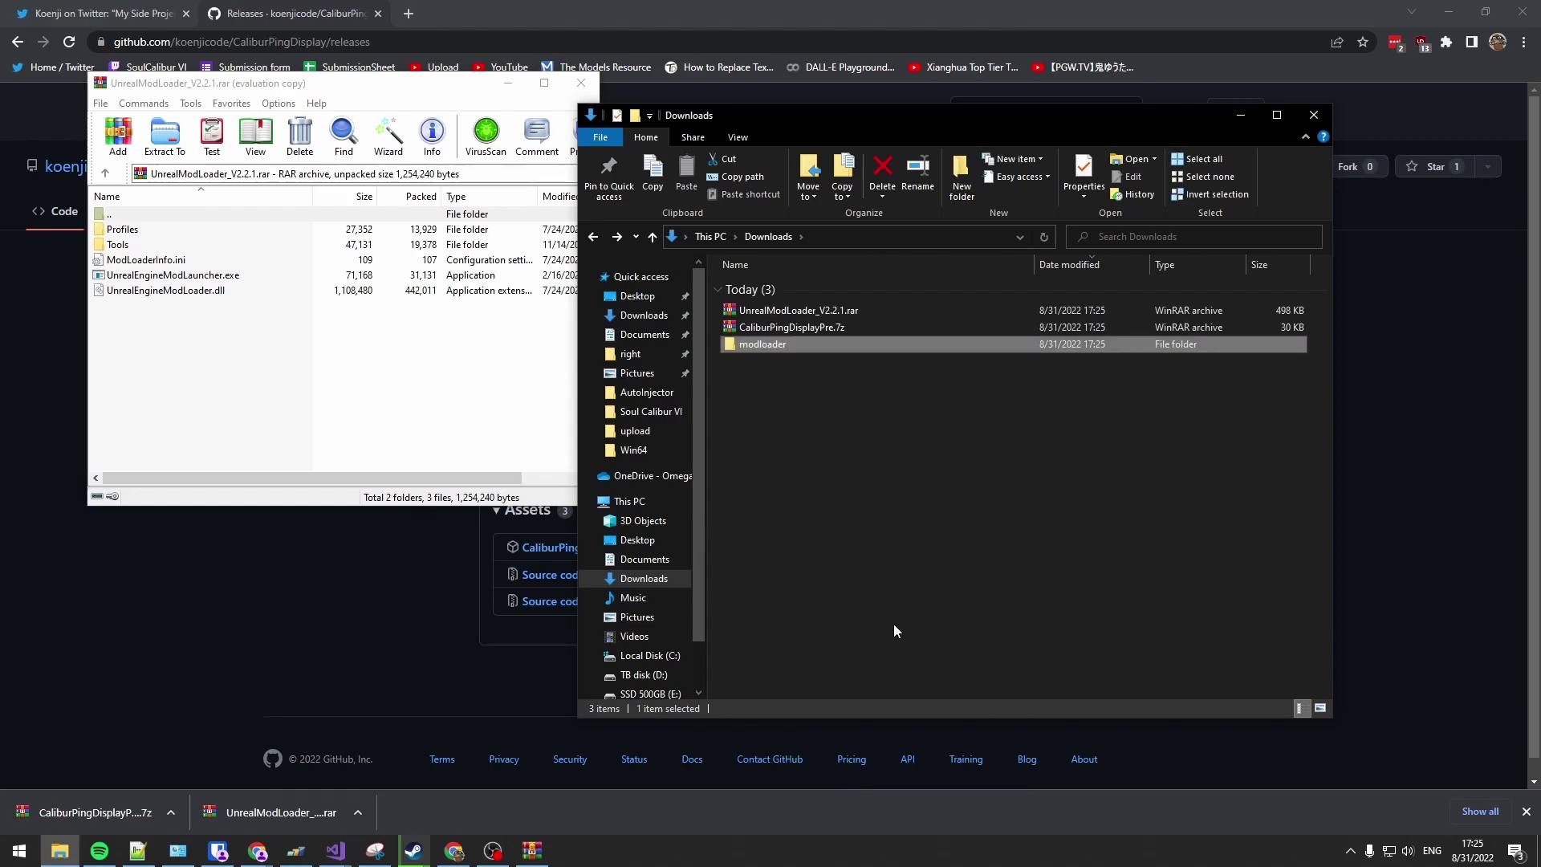
Extract all archive entries into the modloader folder and close WinRAR
{"action": "double_click", "coordinate": [775, 351]}
{"action": "left_click_drag", "start_coordinate": [193, 349], "coordinate": [767, 370]}
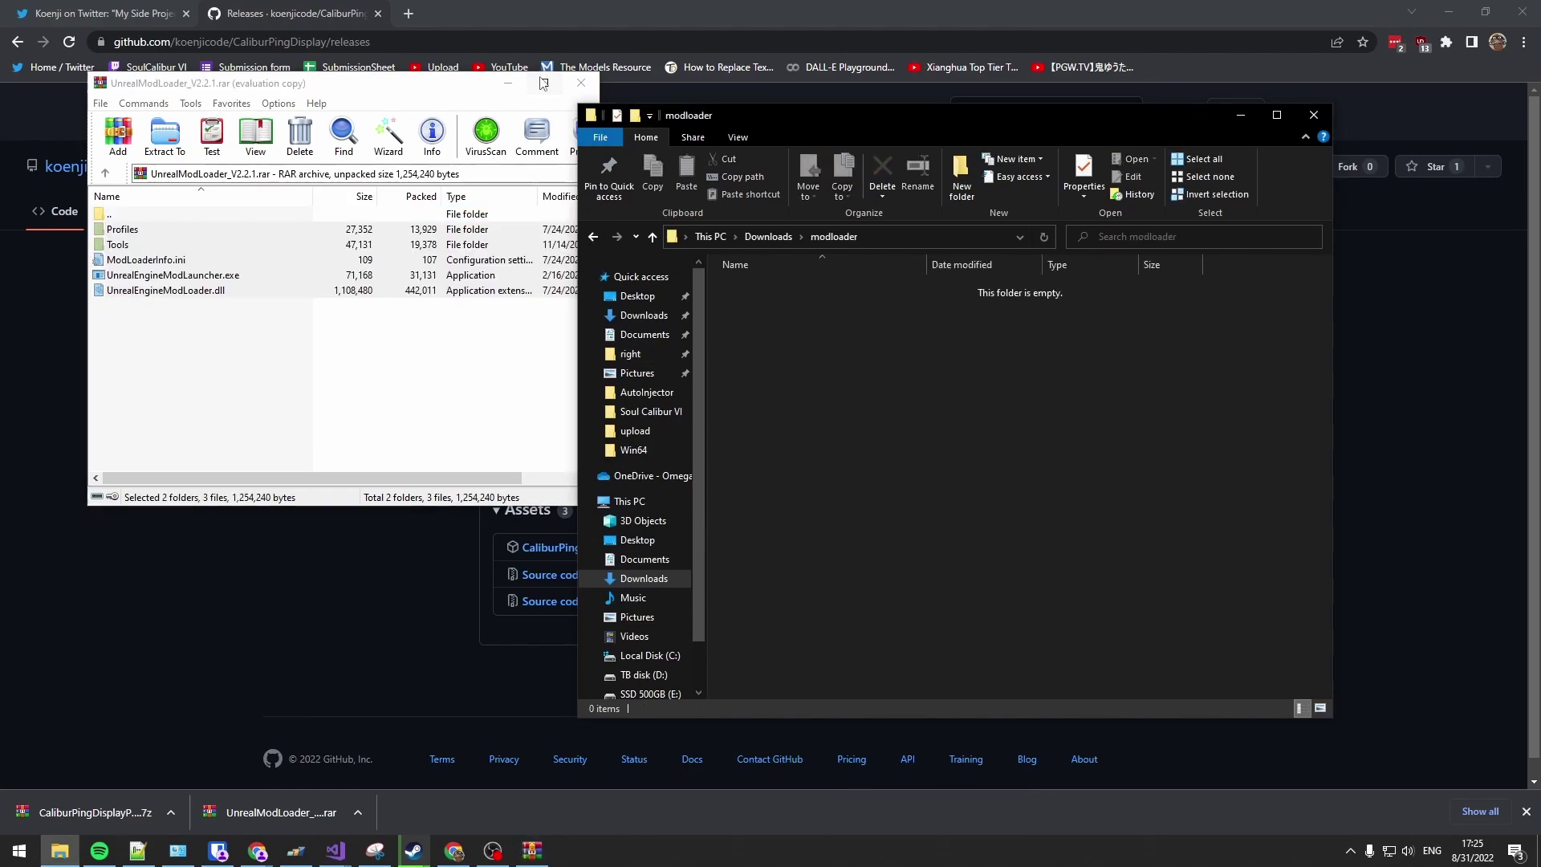
{"action": "left_click", "coordinate": [579, 84]}
{"action": "key", "text": "alt+Left"}
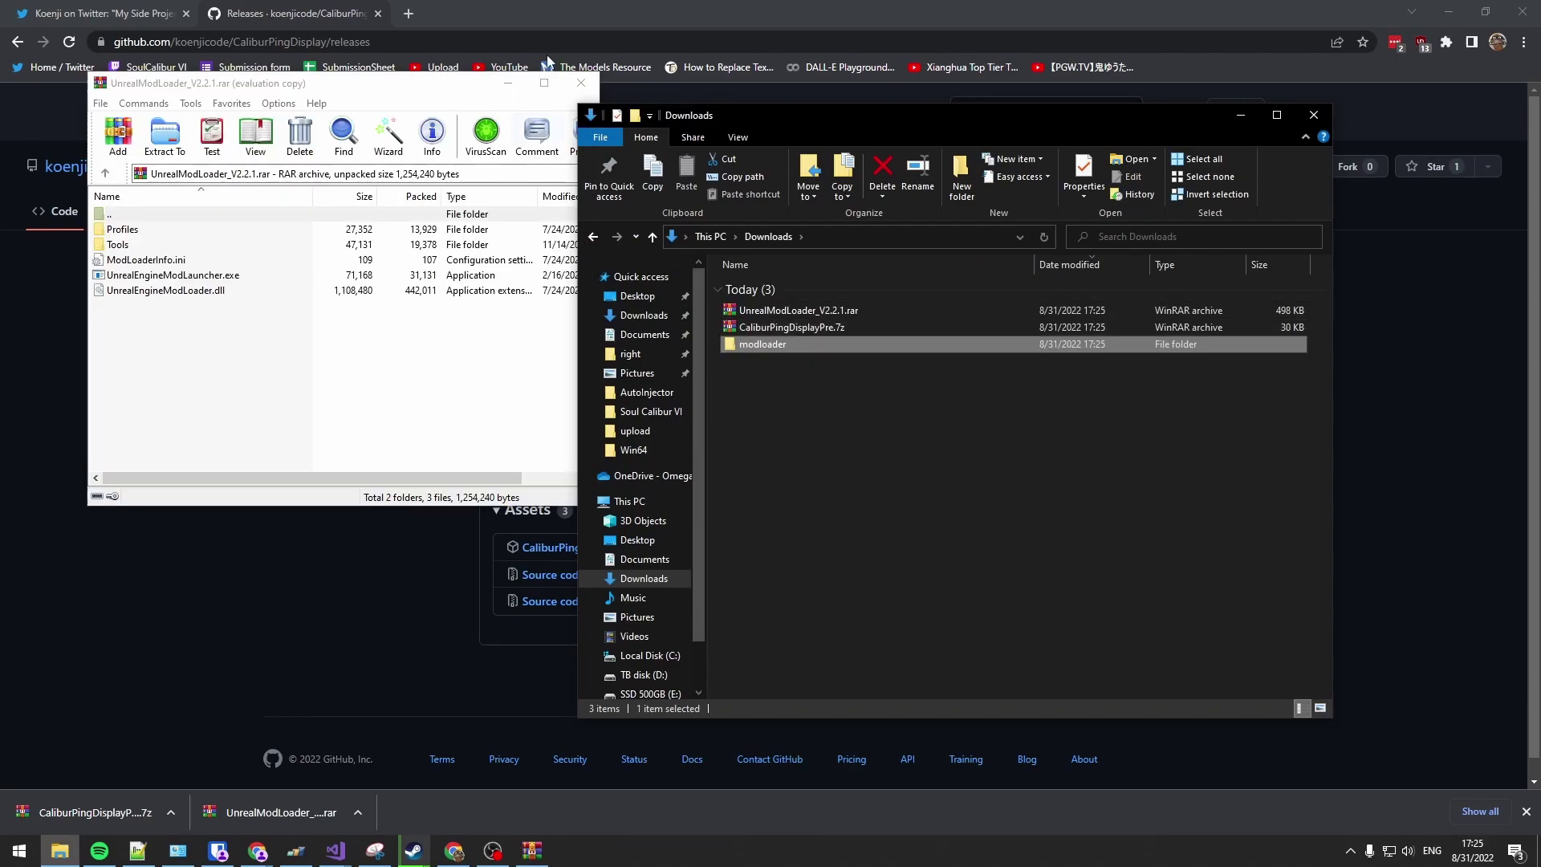
Drag SoulcaliburVI.profile from CaliburPingDisplayPre.7z into modloader\Profiles, then return to modloader
{"action": "double_click", "coordinate": [791, 327]}
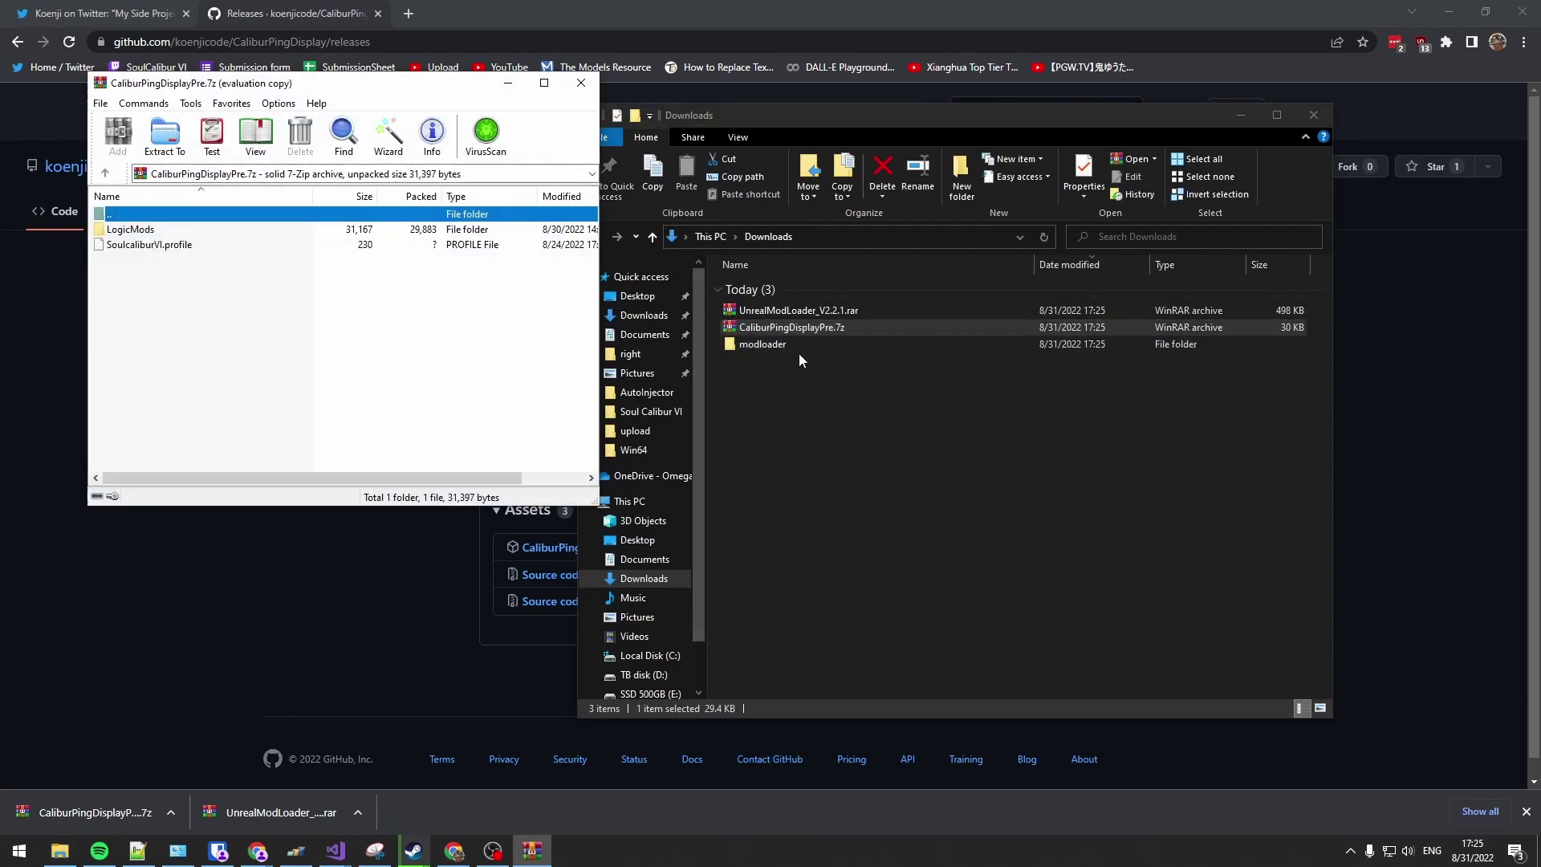
{"action": "double_click", "coordinate": [791, 346]}
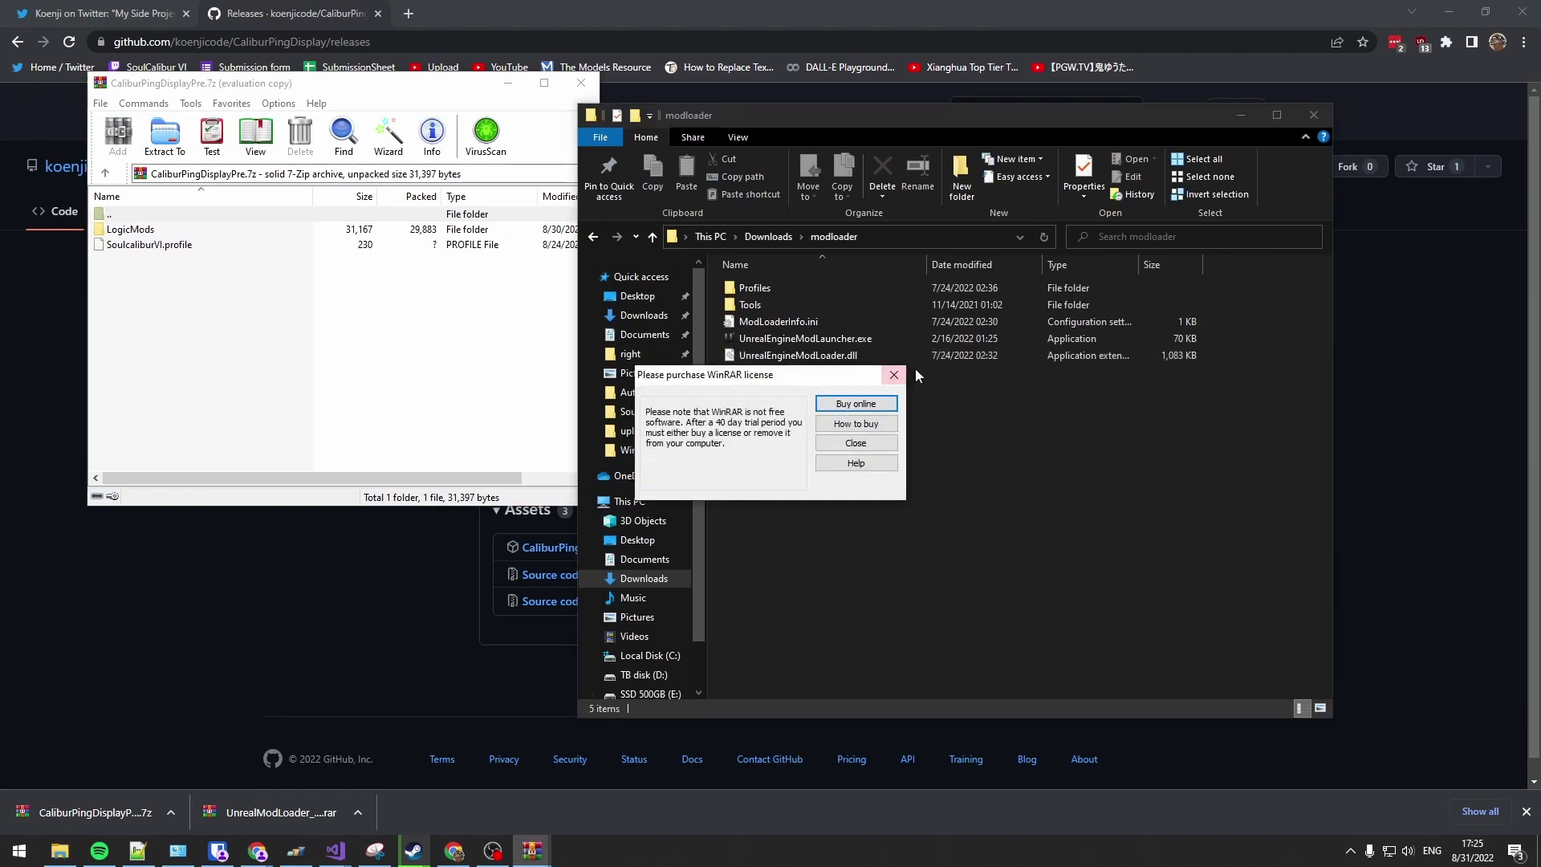
{"action": "left_click", "coordinate": [894, 376]}
{"action": "double_click", "coordinate": [753, 289]}
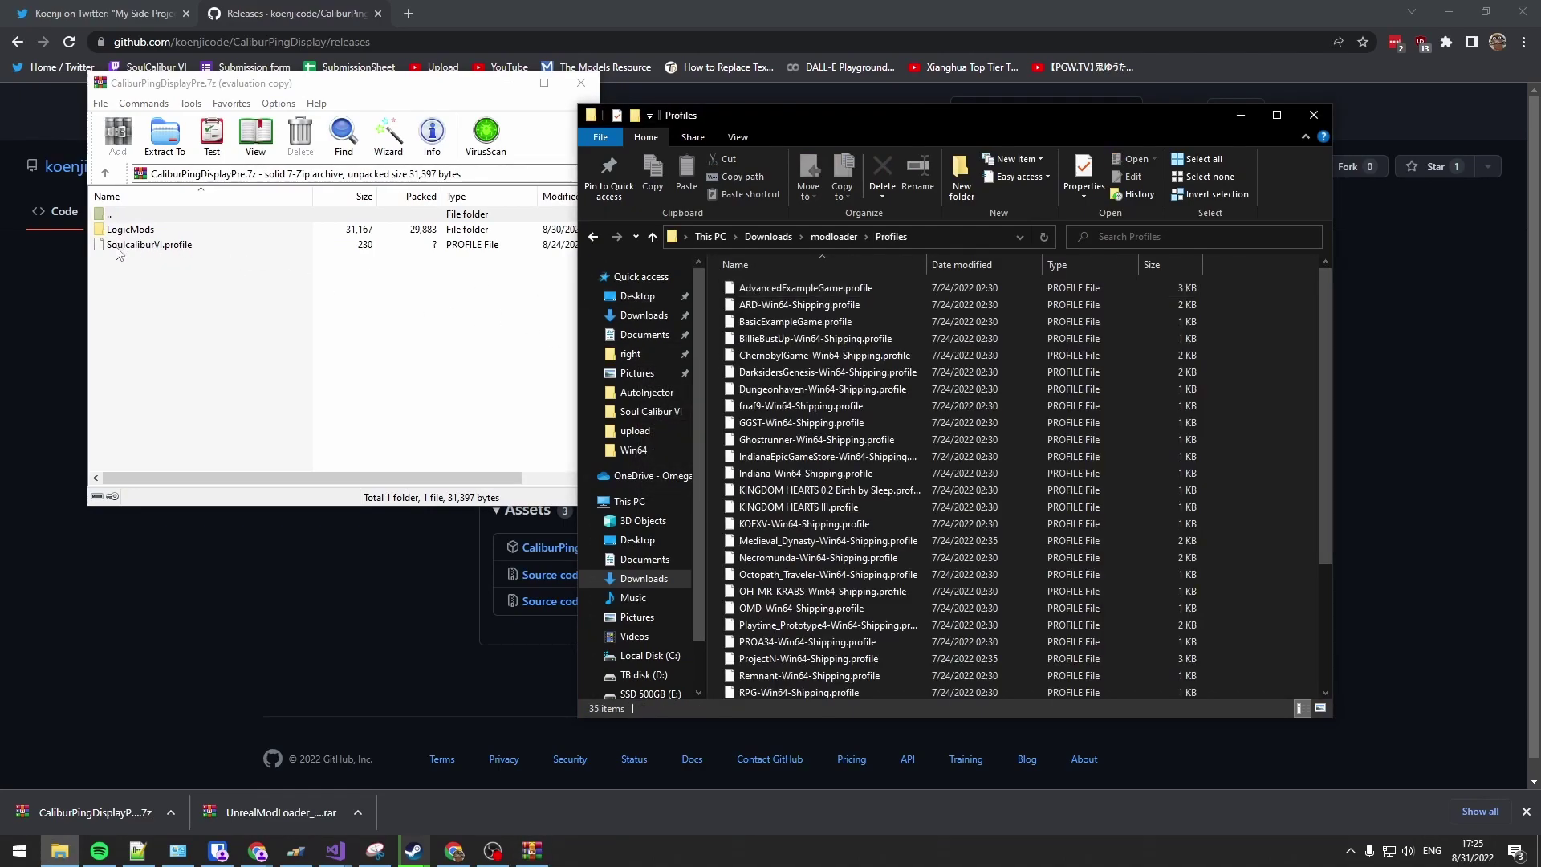
{"action": "left_click_drag", "start_coordinate": [117, 250], "coordinate": [1282, 378]}
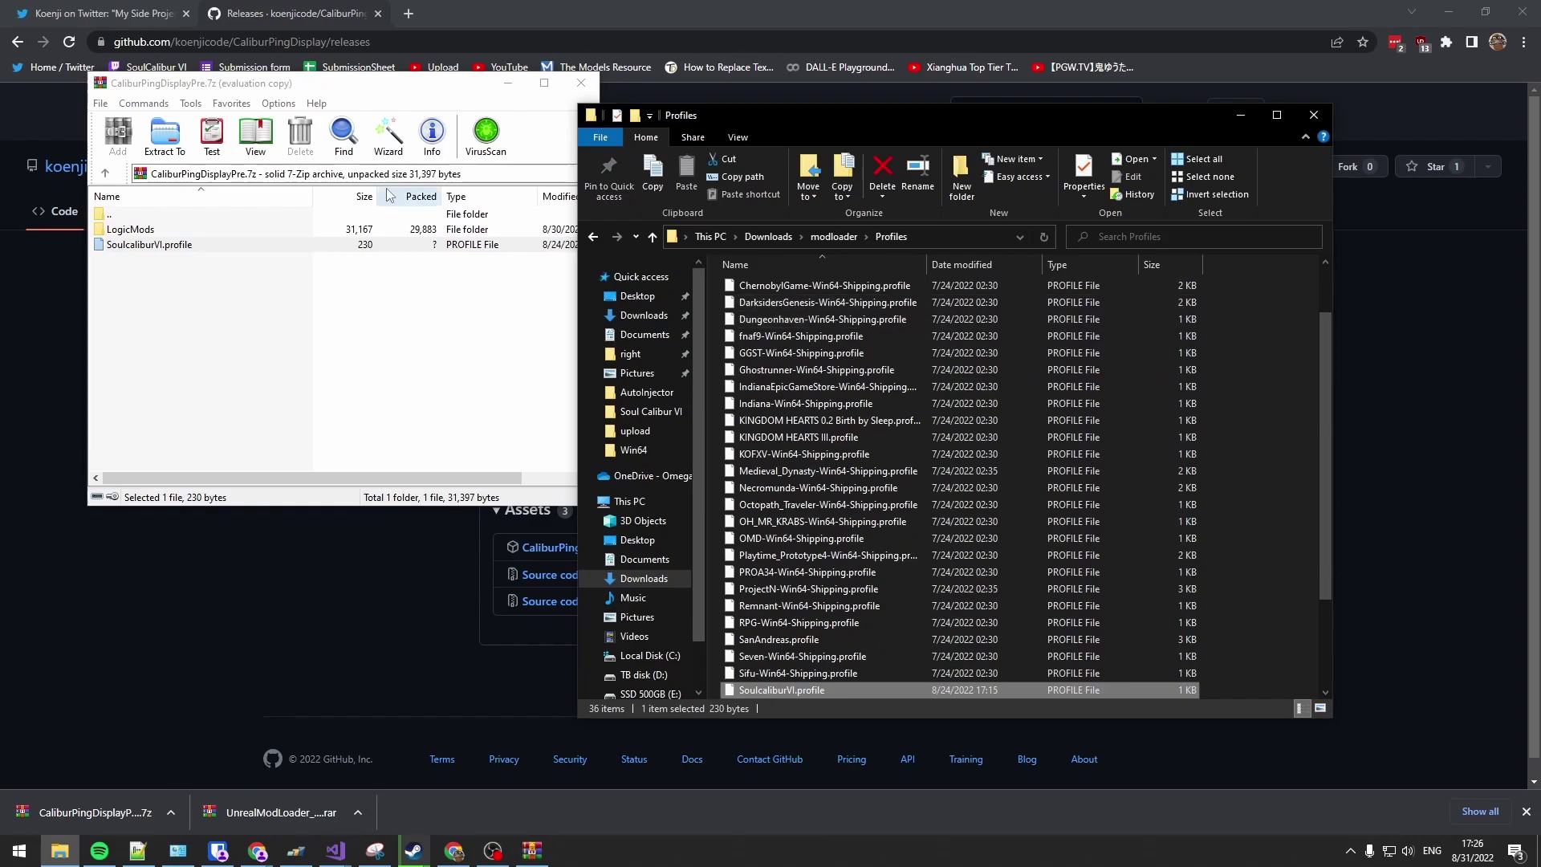
{"action": "left_click", "coordinate": [850, 237]}
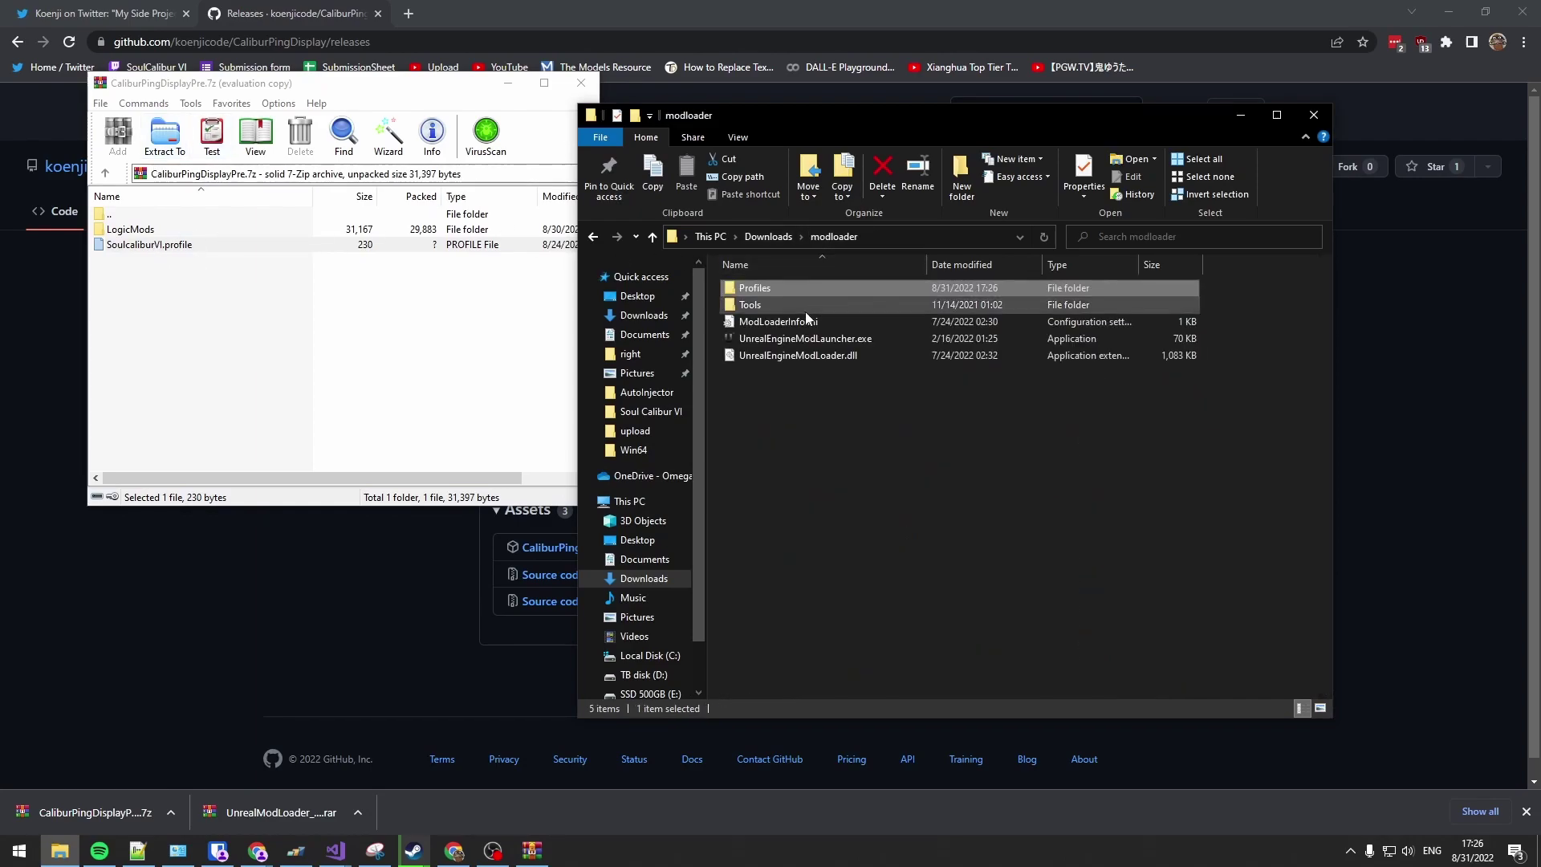
{"action": "left_click", "coordinate": [812, 425]}
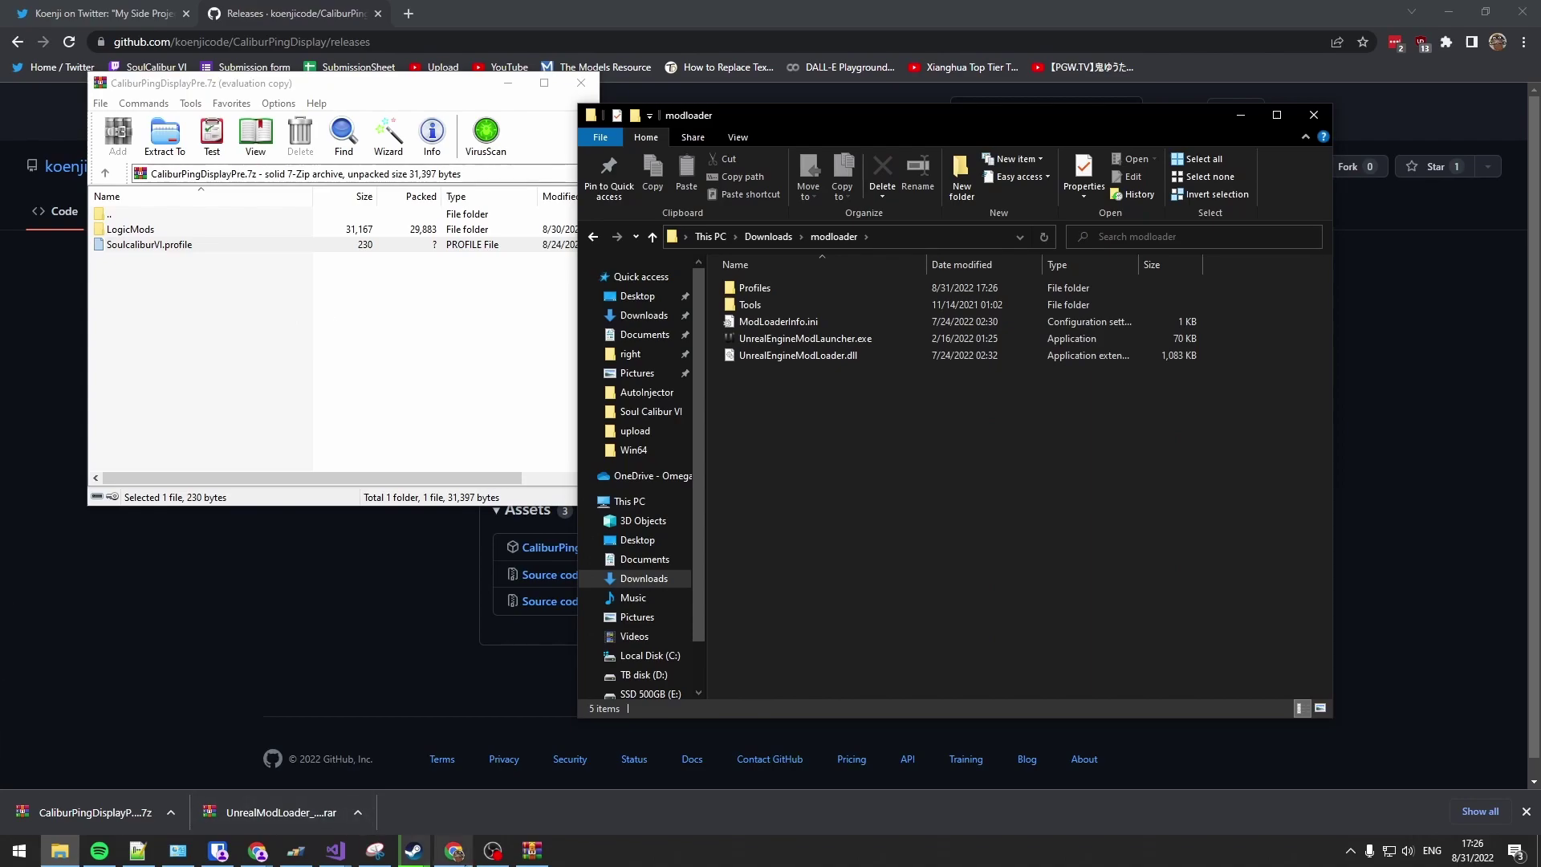
Browse SOULCALIBUR VI's local files from Steam properties and open Content\Paks
{"action": "left_click", "coordinate": [413, 851]}
{"action": "right_click", "coordinate": [126, 579]}
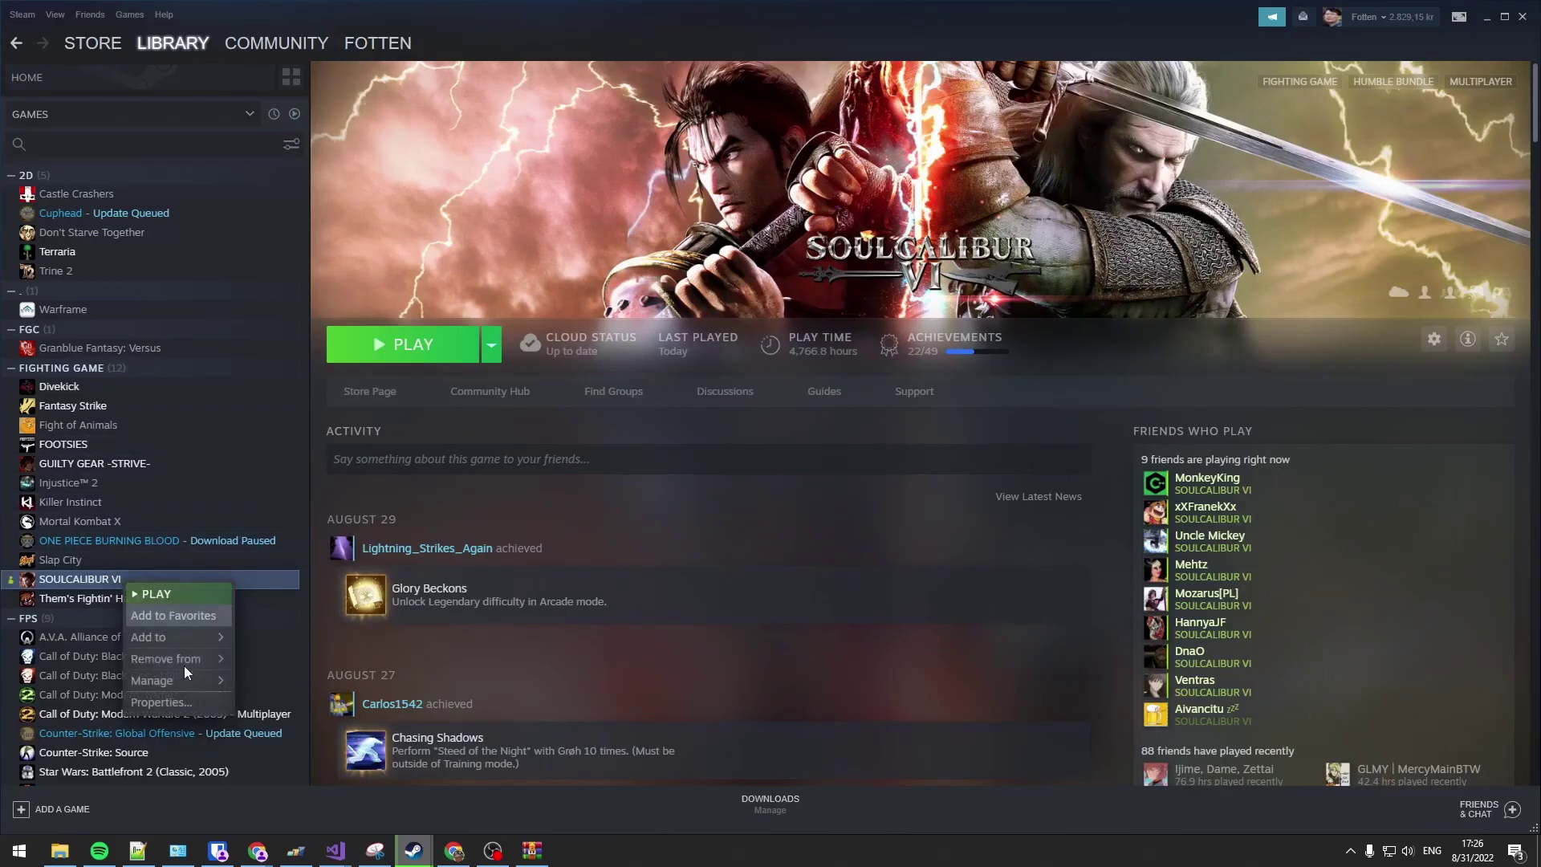
{"action": "left_click", "coordinate": [173, 711]}
{"action": "left_click", "coordinate": [979, 273]}
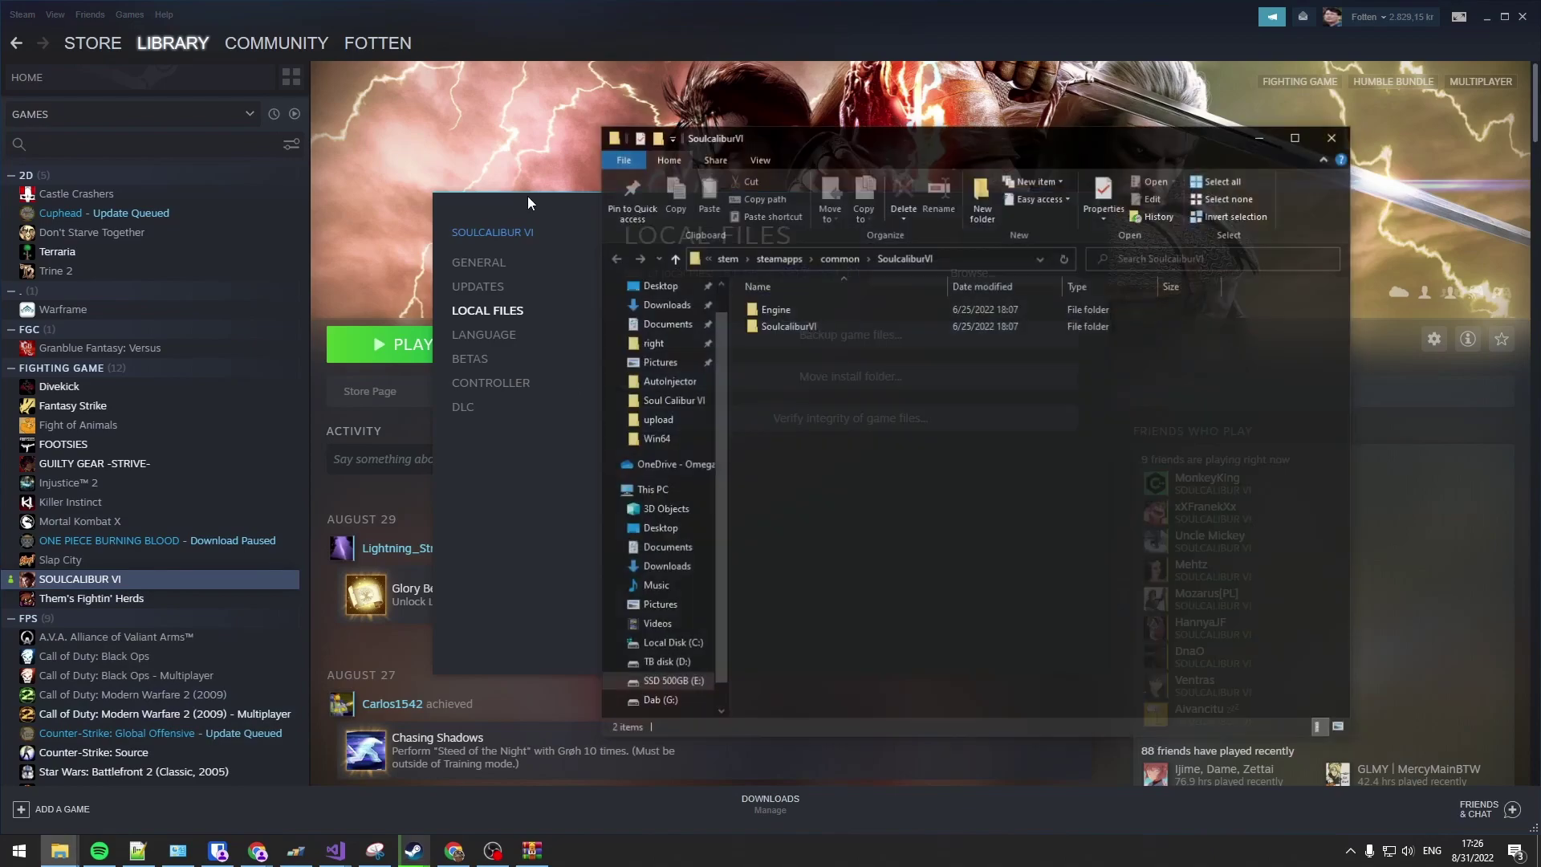
{"action": "left_click", "coordinate": [774, 329]}
{"action": "double_click", "coordinate": [774, 327]}
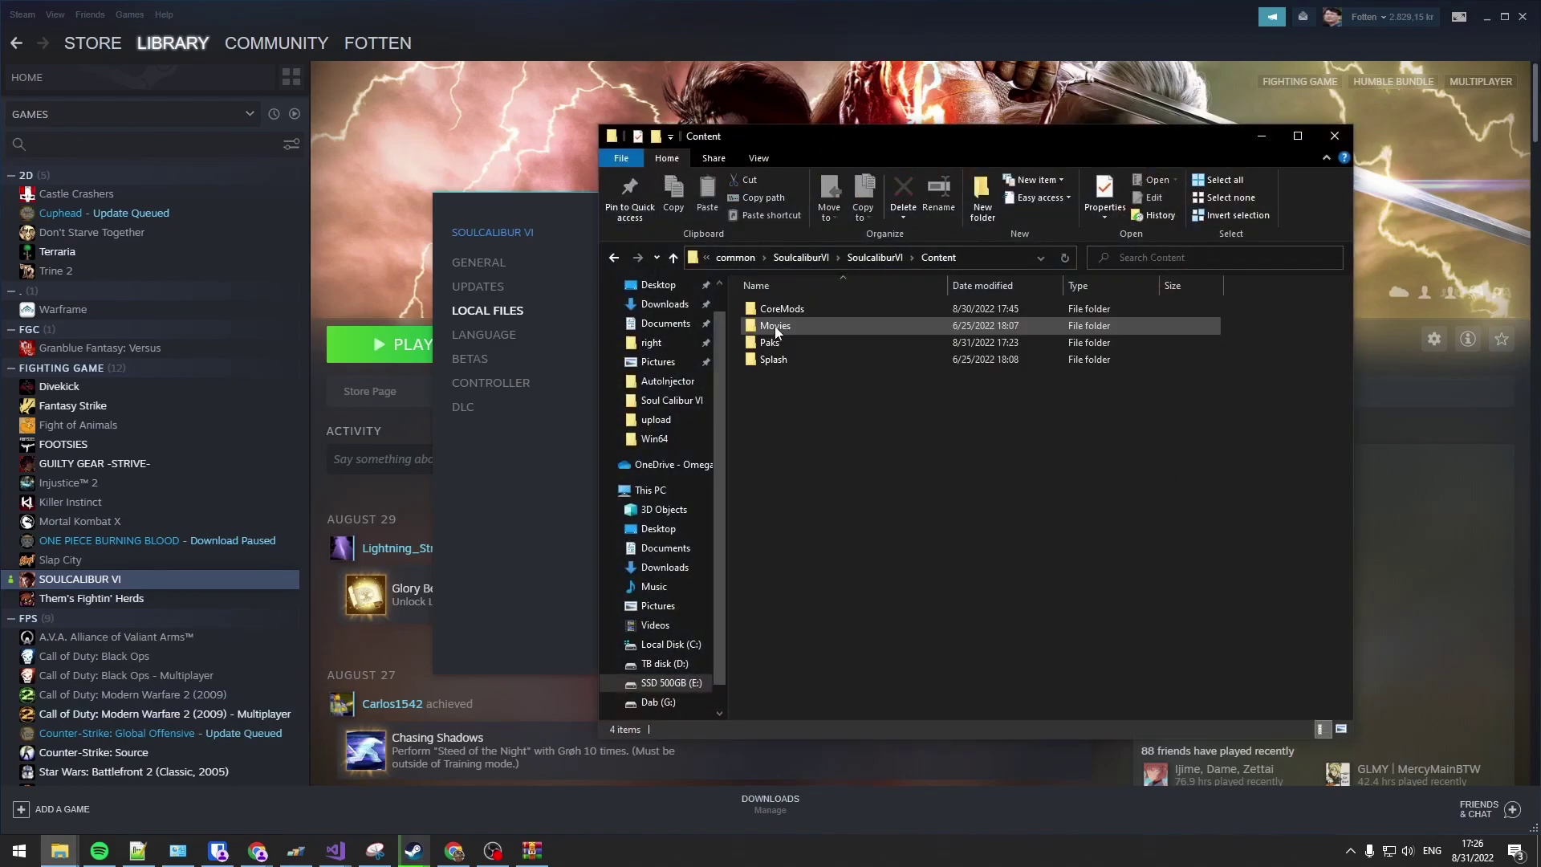
{"action": "double_click", "coordinate": [783, 345]}
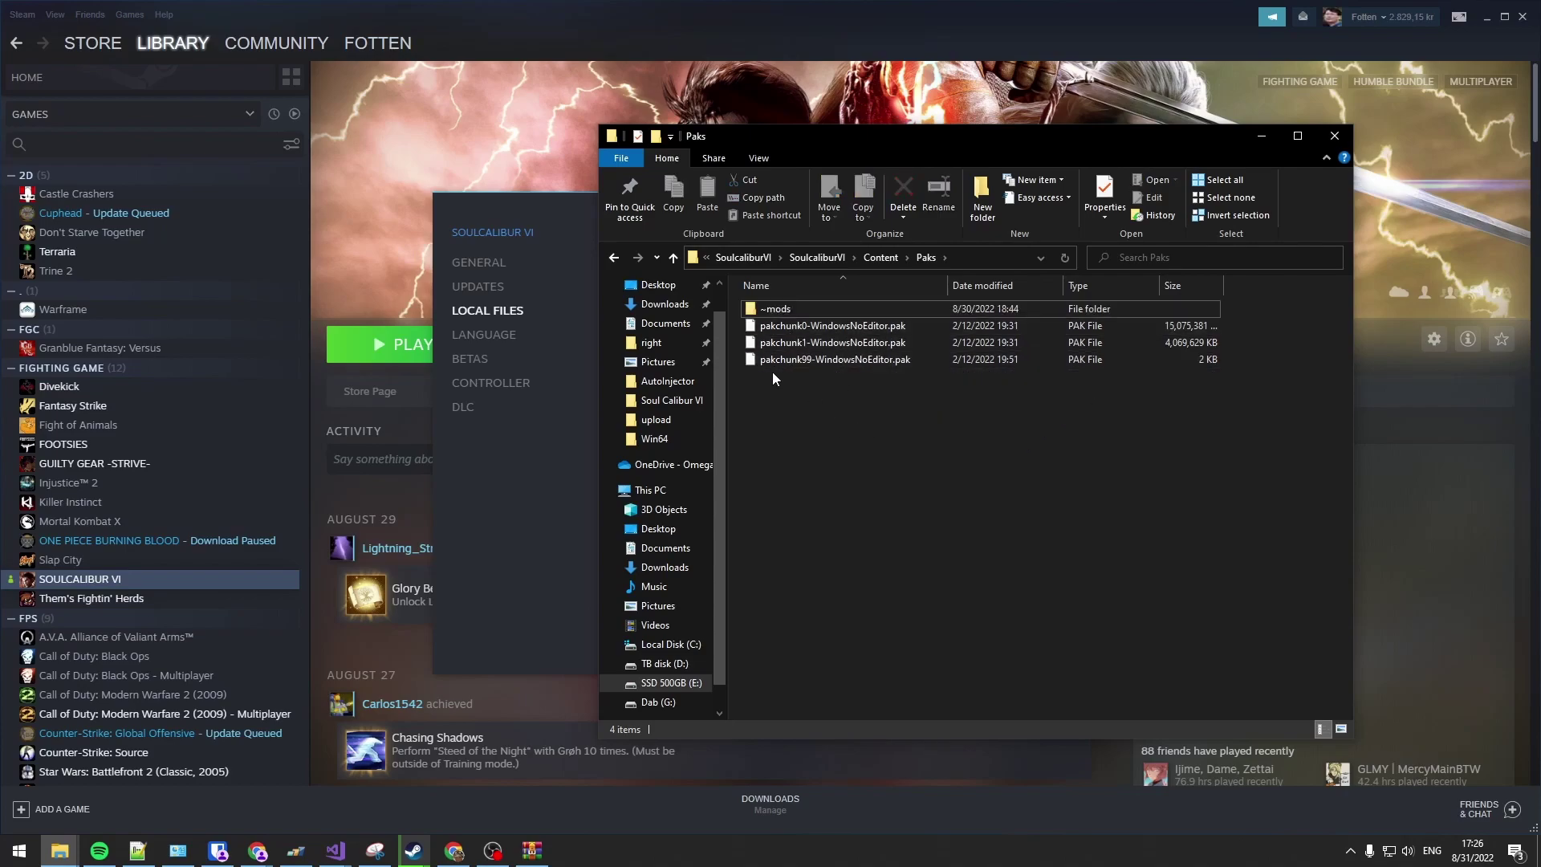
Drag the LogicMods folder from the ping display archive into Paks
{"action": "left_click", "coordinate": [554, 850]}
{"action": "left_click", "coordinate": [145, 271]}
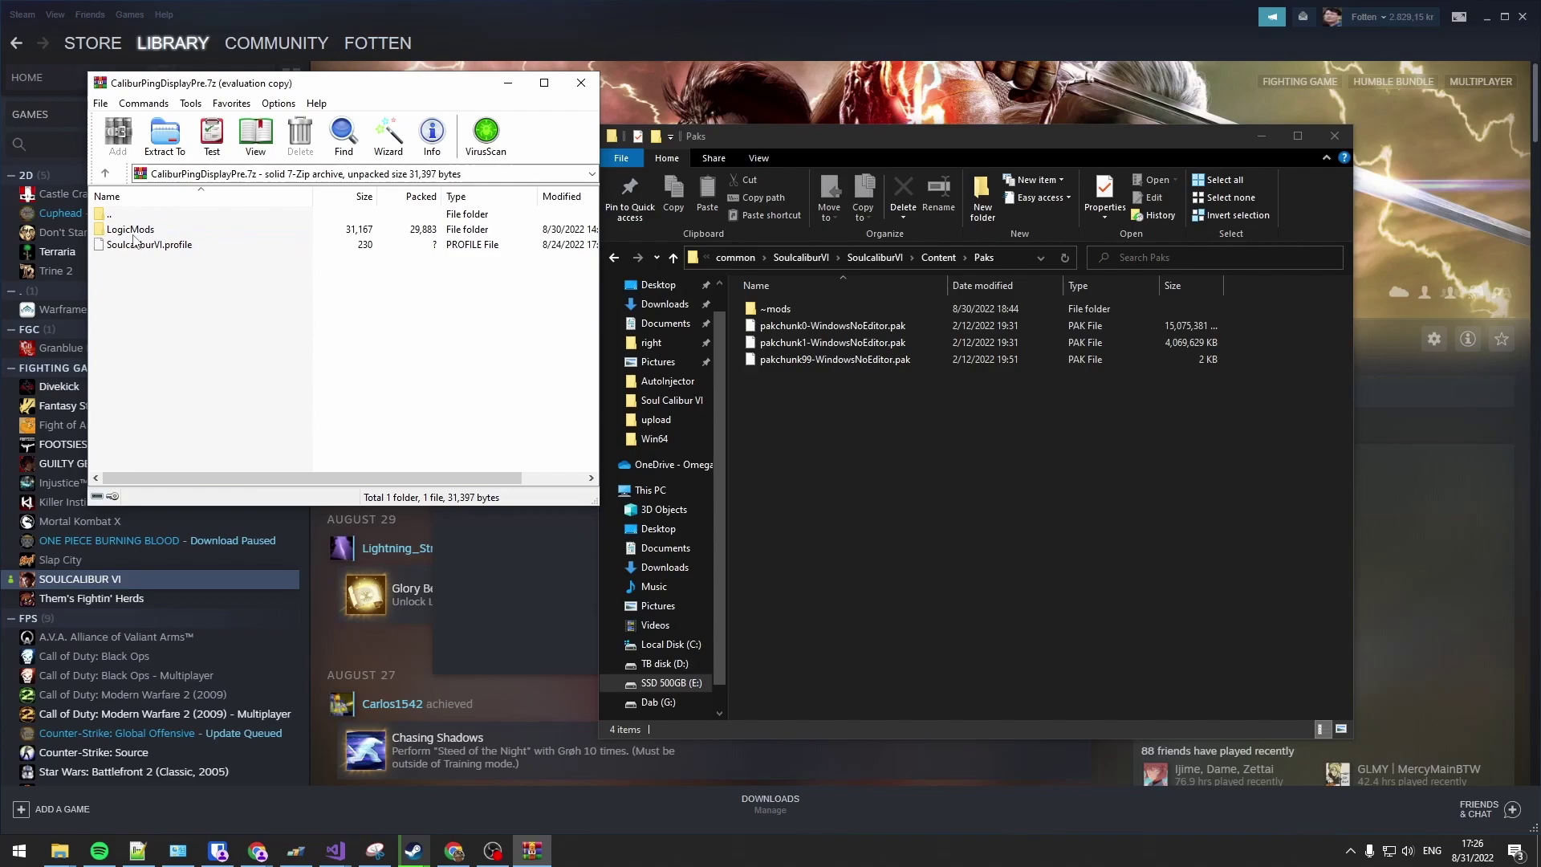
{"action": "left_click", "coordinate": [134, 232]}
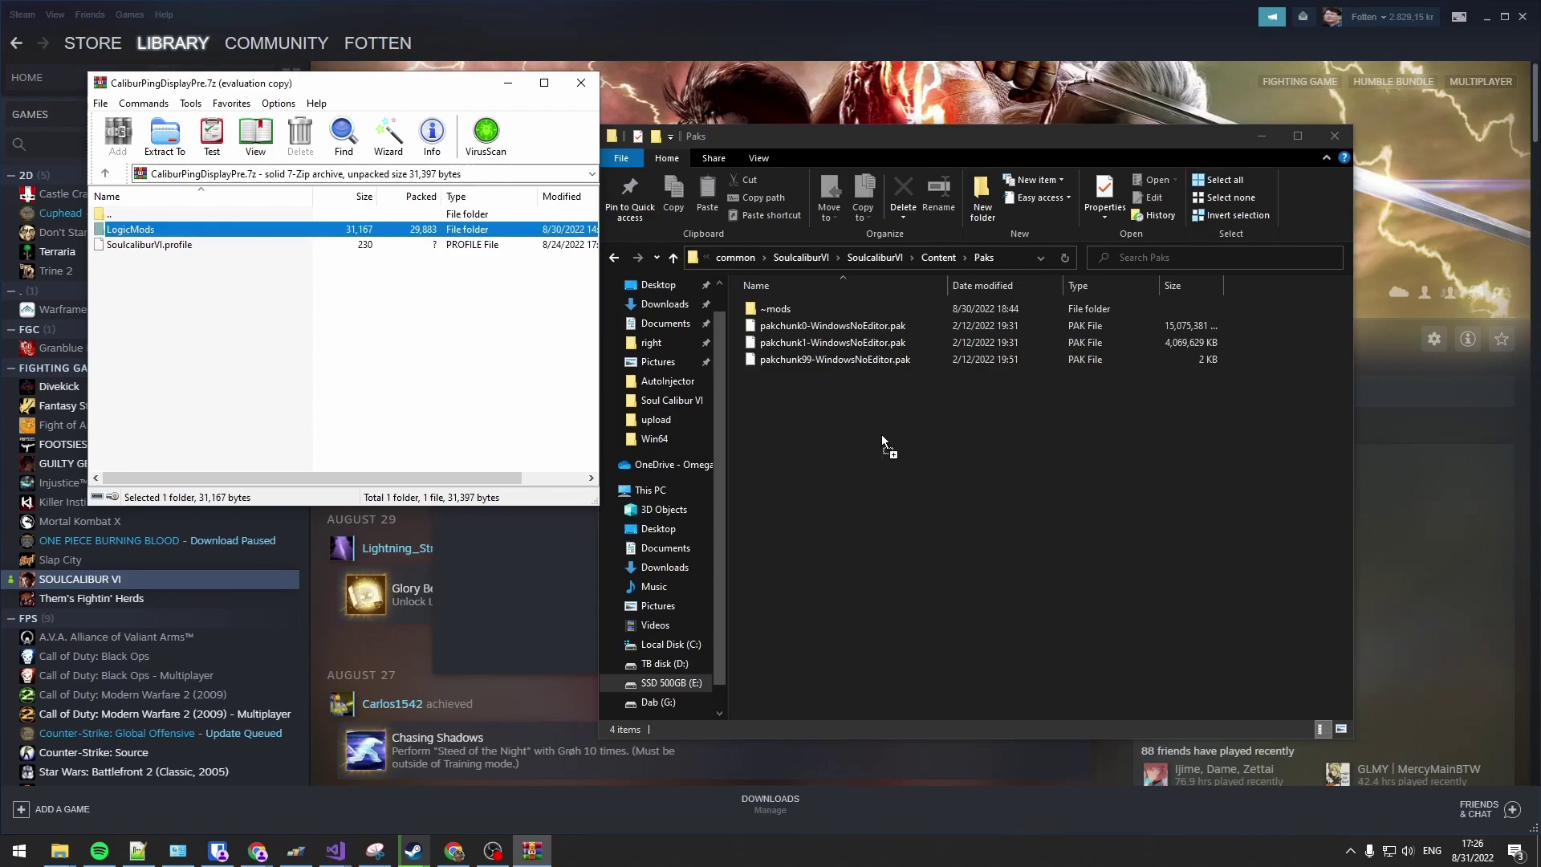
{"action": "left_click_drag", "start_coordinate": [881, 435], "coordinate": [881, 435]}
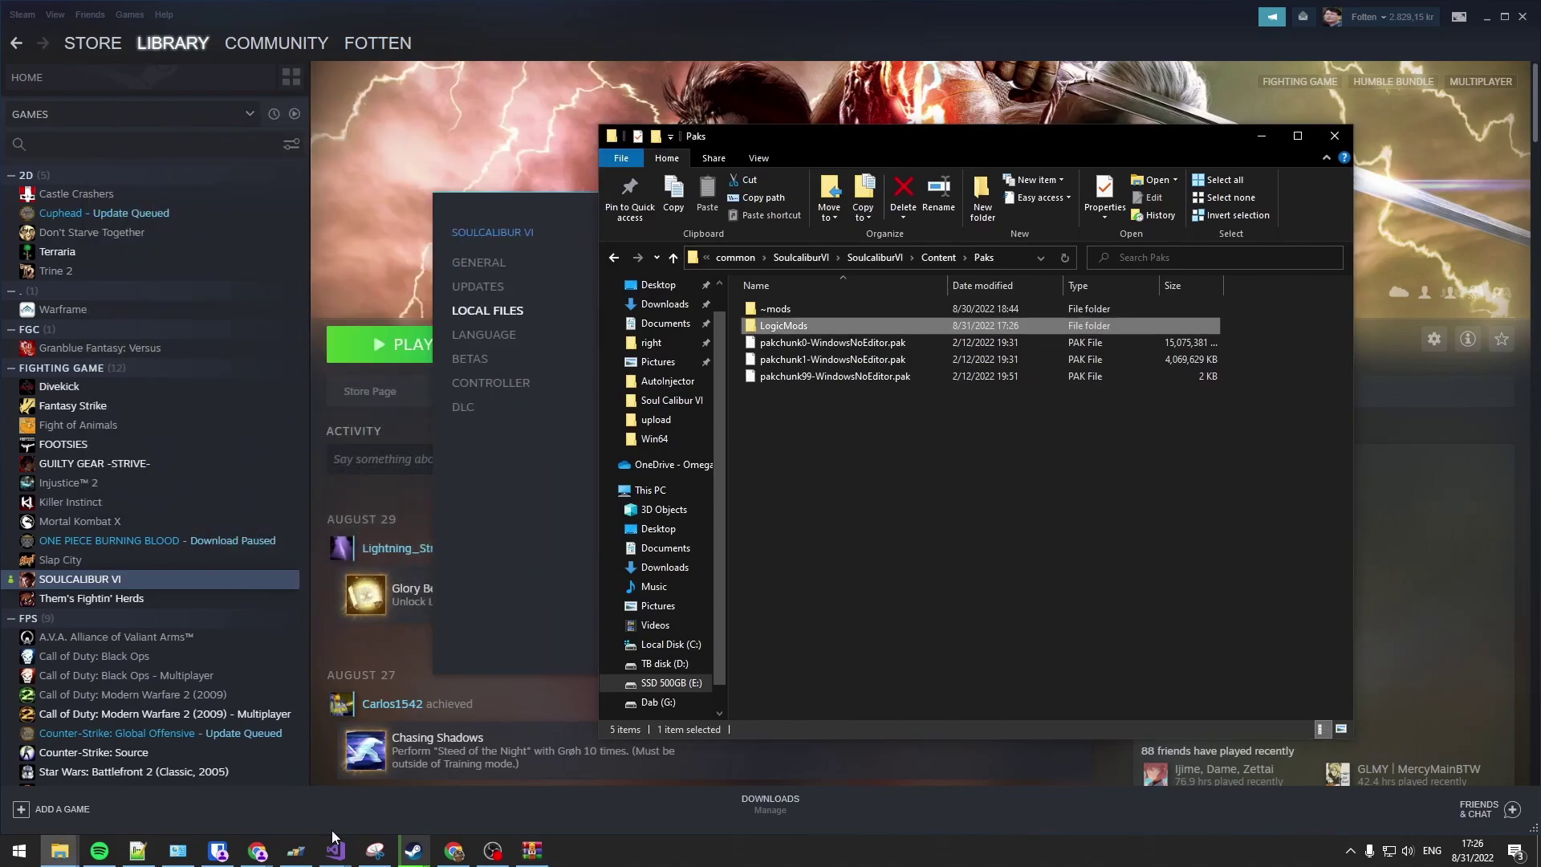
Run UnrealEngineModLauncher.exe from the modloader folder
{"action": "mouse_move", "coordinate": [60, 849]}
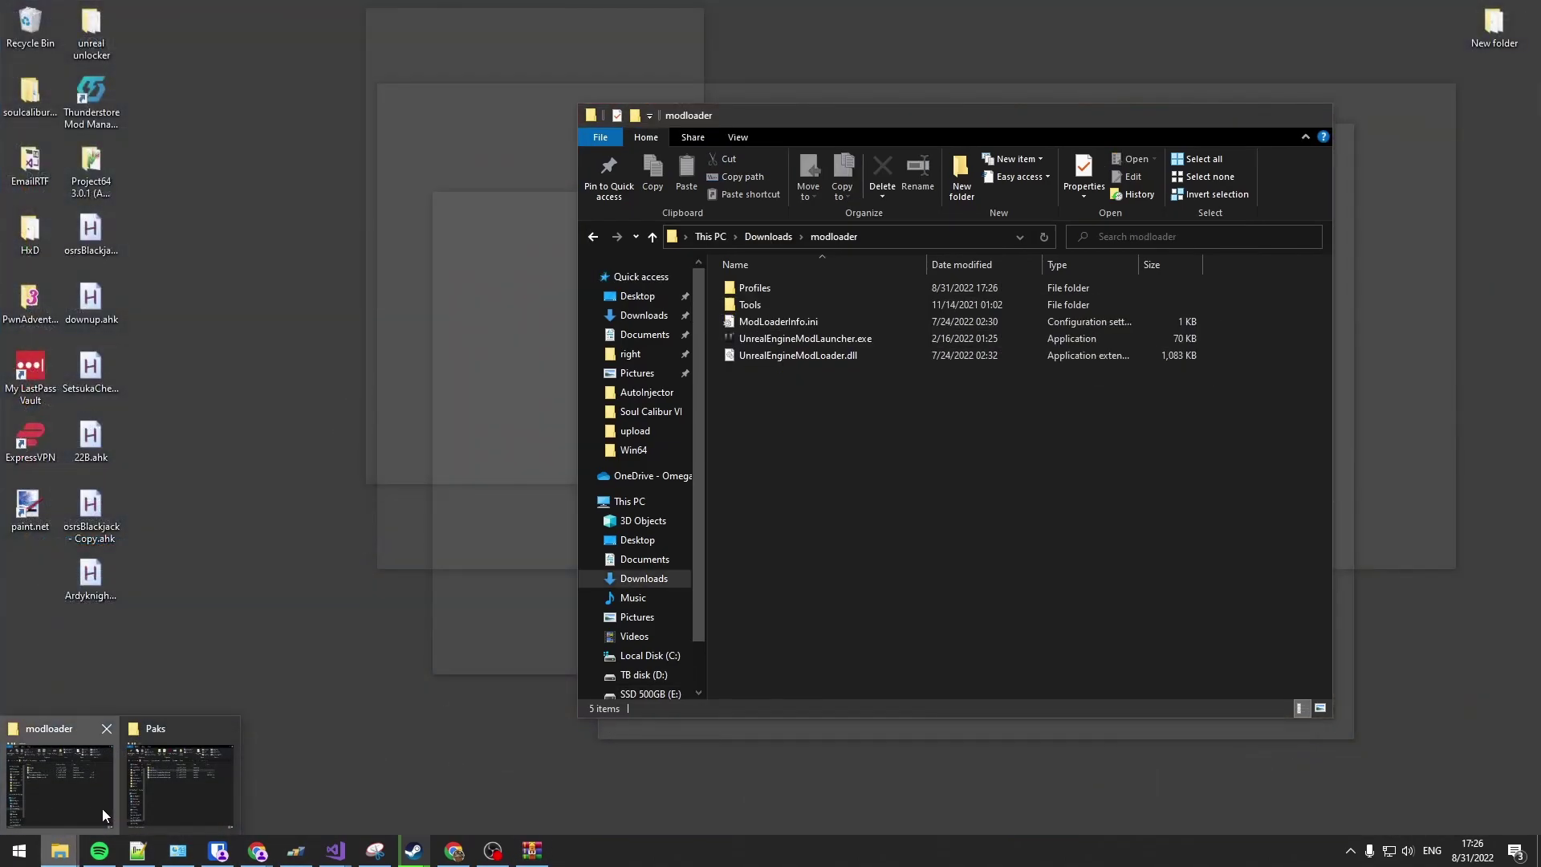
{"action": "left_click", "coordinate": [103, 807]}
{"action": "left_click", "coordinate": [780, 340]}
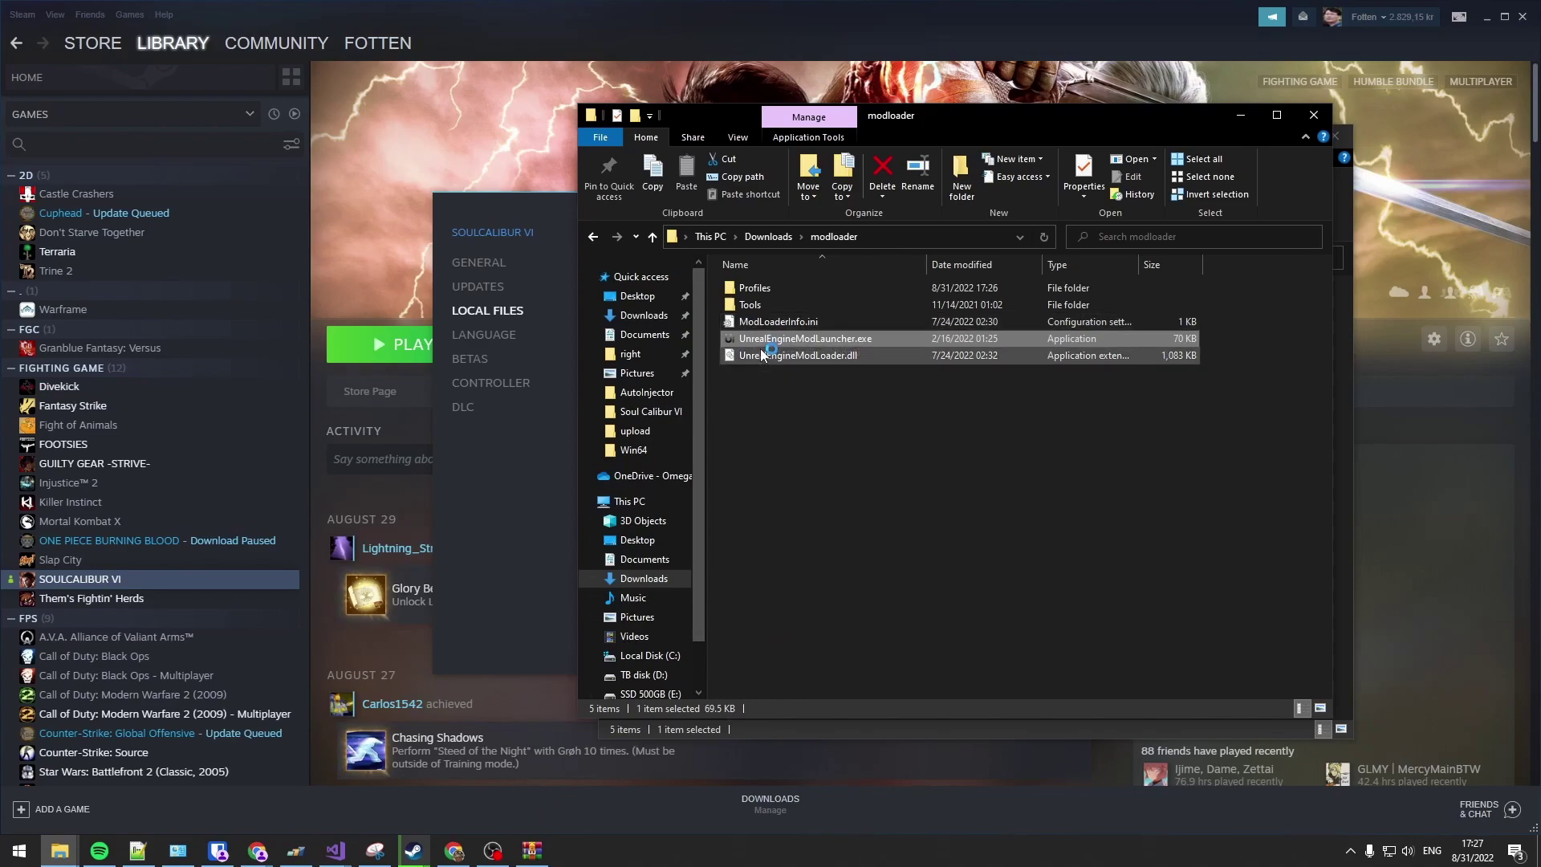
{"action": "left_click", "coordinate": [762, 238]}
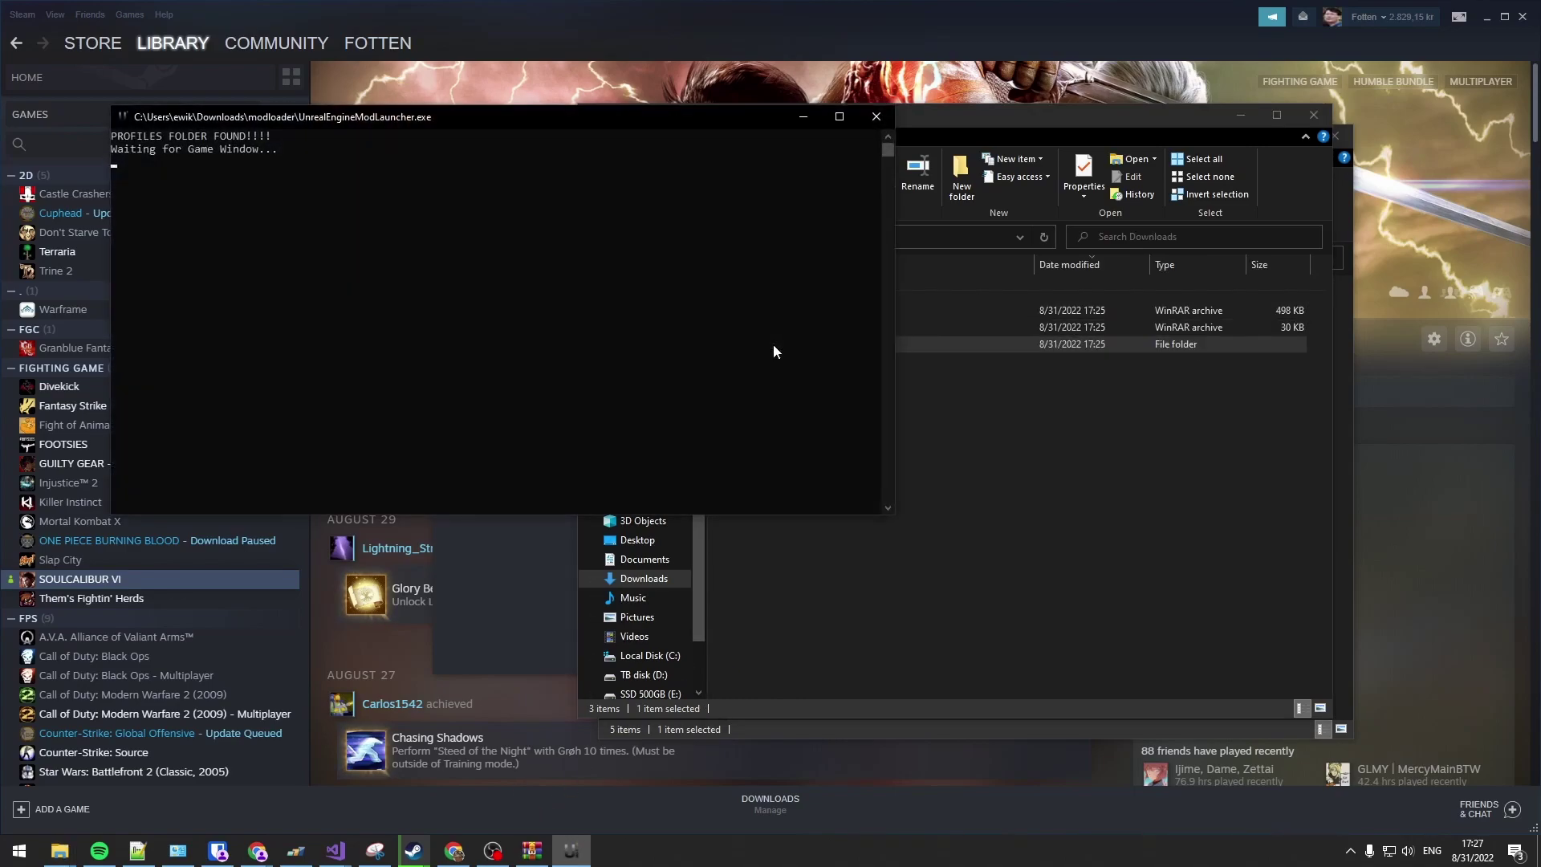
Press PLAY on SOULCALIBUR VI in Steam and move the launcher console to the right
{"action": "left_click", "coordinate": [491, 83]}
{"action": "left_click", "coordinate": [433, 345]}
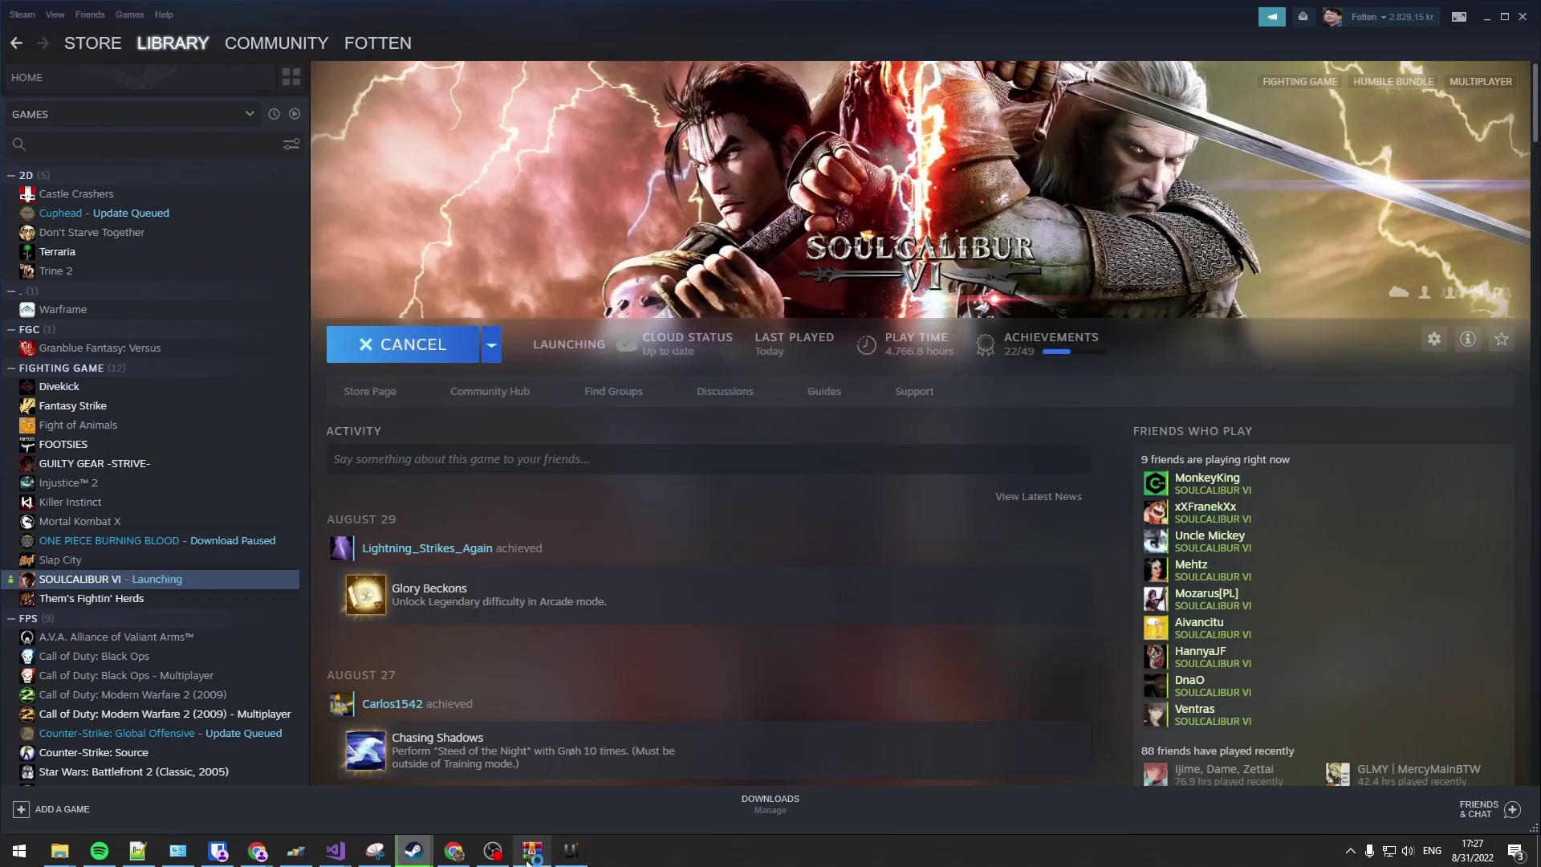
{"action": "left_click", "coordinate": [570, 851]}
{"action": "left_click_drag", "start_coordinate": [327, 122], "coordinate": [931, 183]}
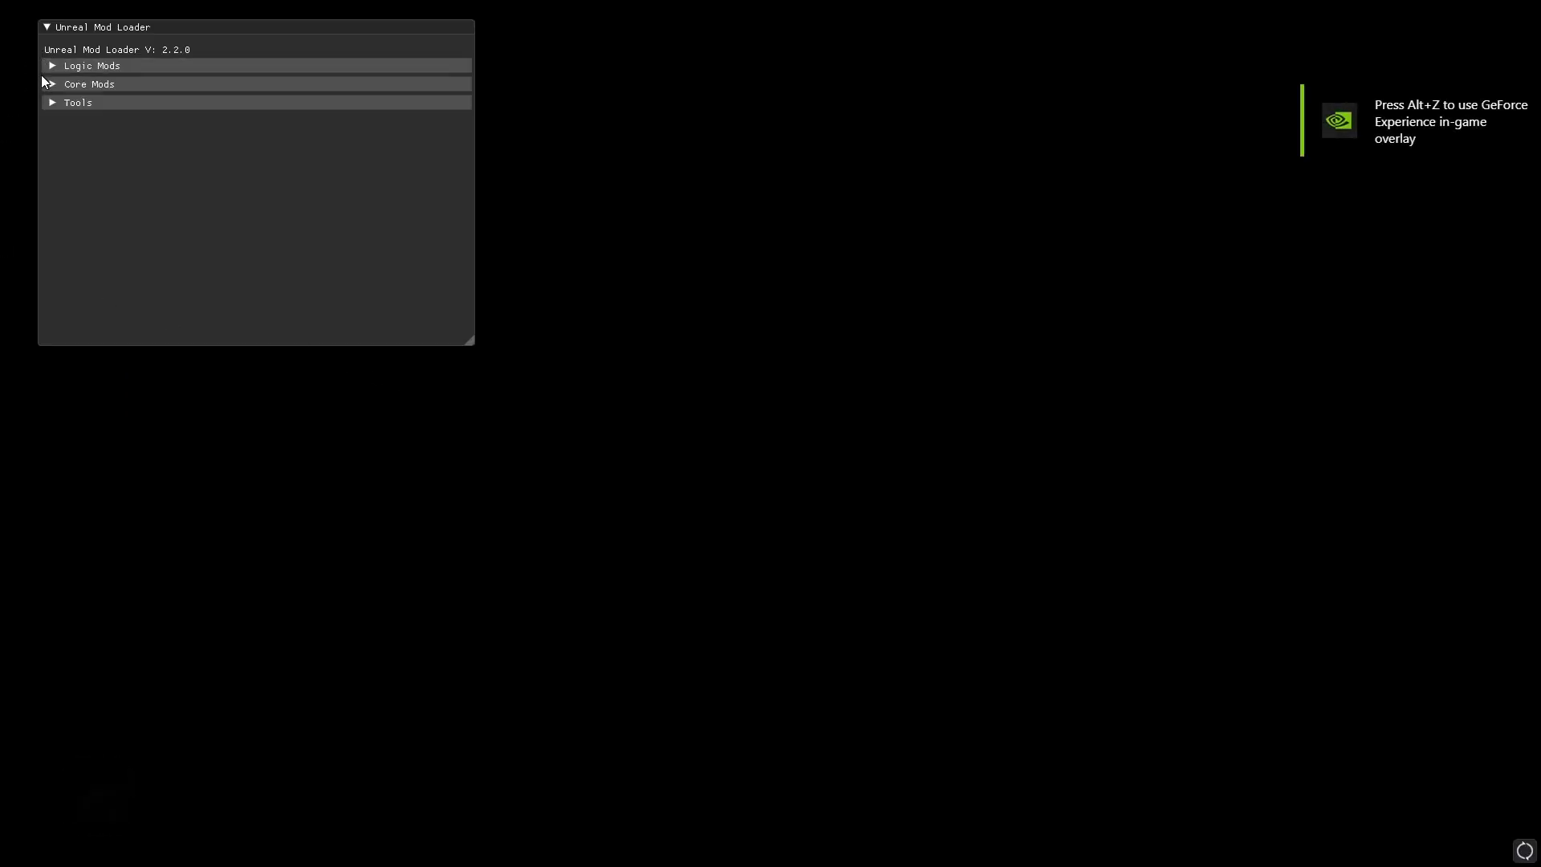
Expand Logic Mods and PingDisplayer in the Unreal Mod Loader overlay to view the mod's details
{"action": "left_click", "coordinate": [48, 65]}
{"action": "left_click", "coordinate": [57, 86]}
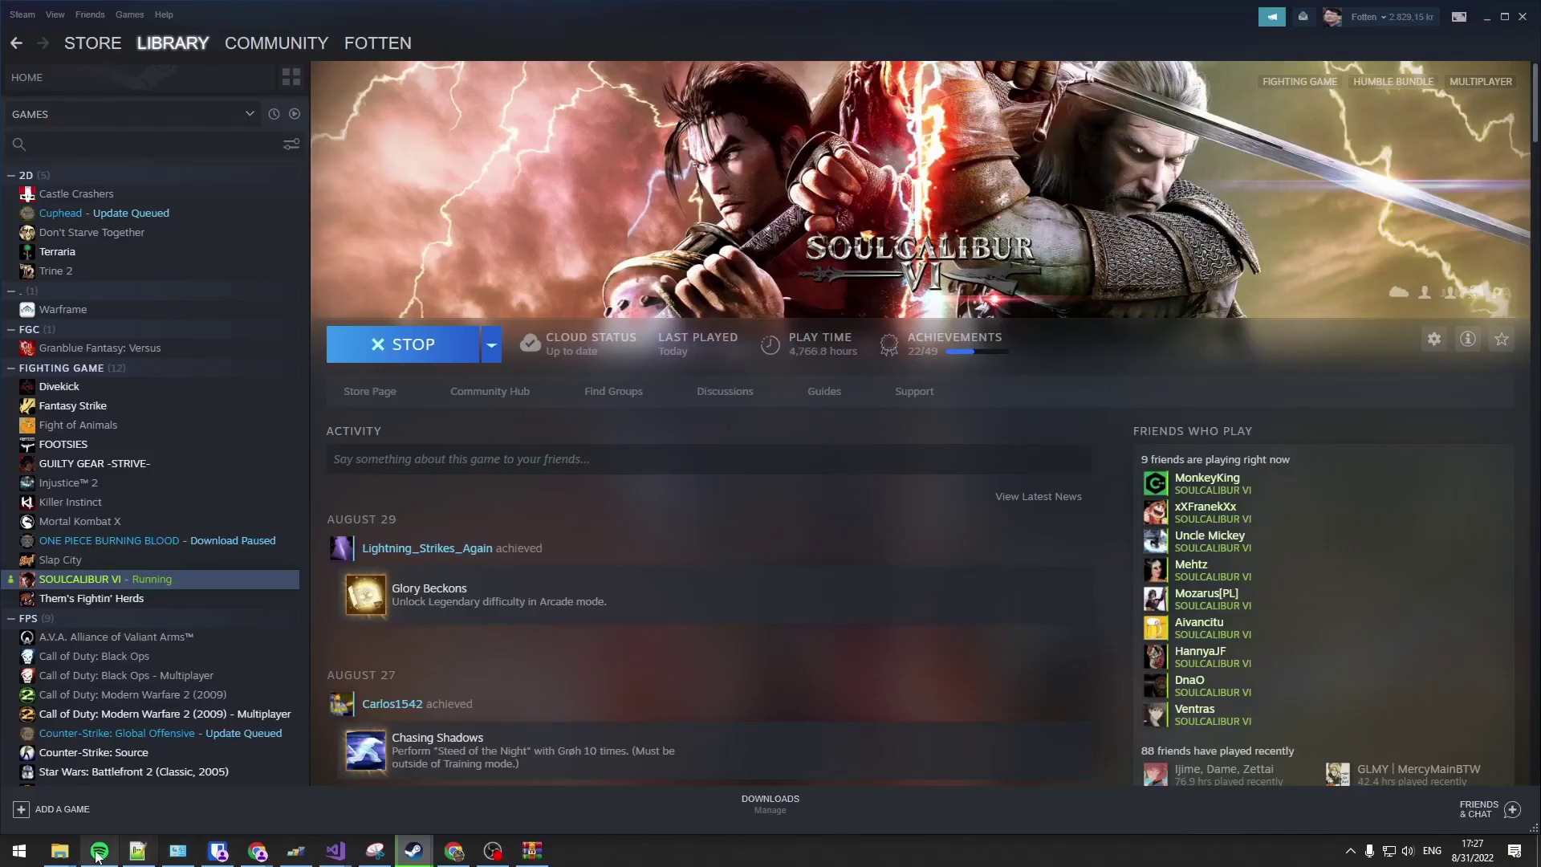
Move the Downloads window left and open modloader\Tools\AutoInjector
{"action": "mouse_move", "coordinate": [59, 851]}
{"action": "mouse_move", "coordinate": [145, 813]}
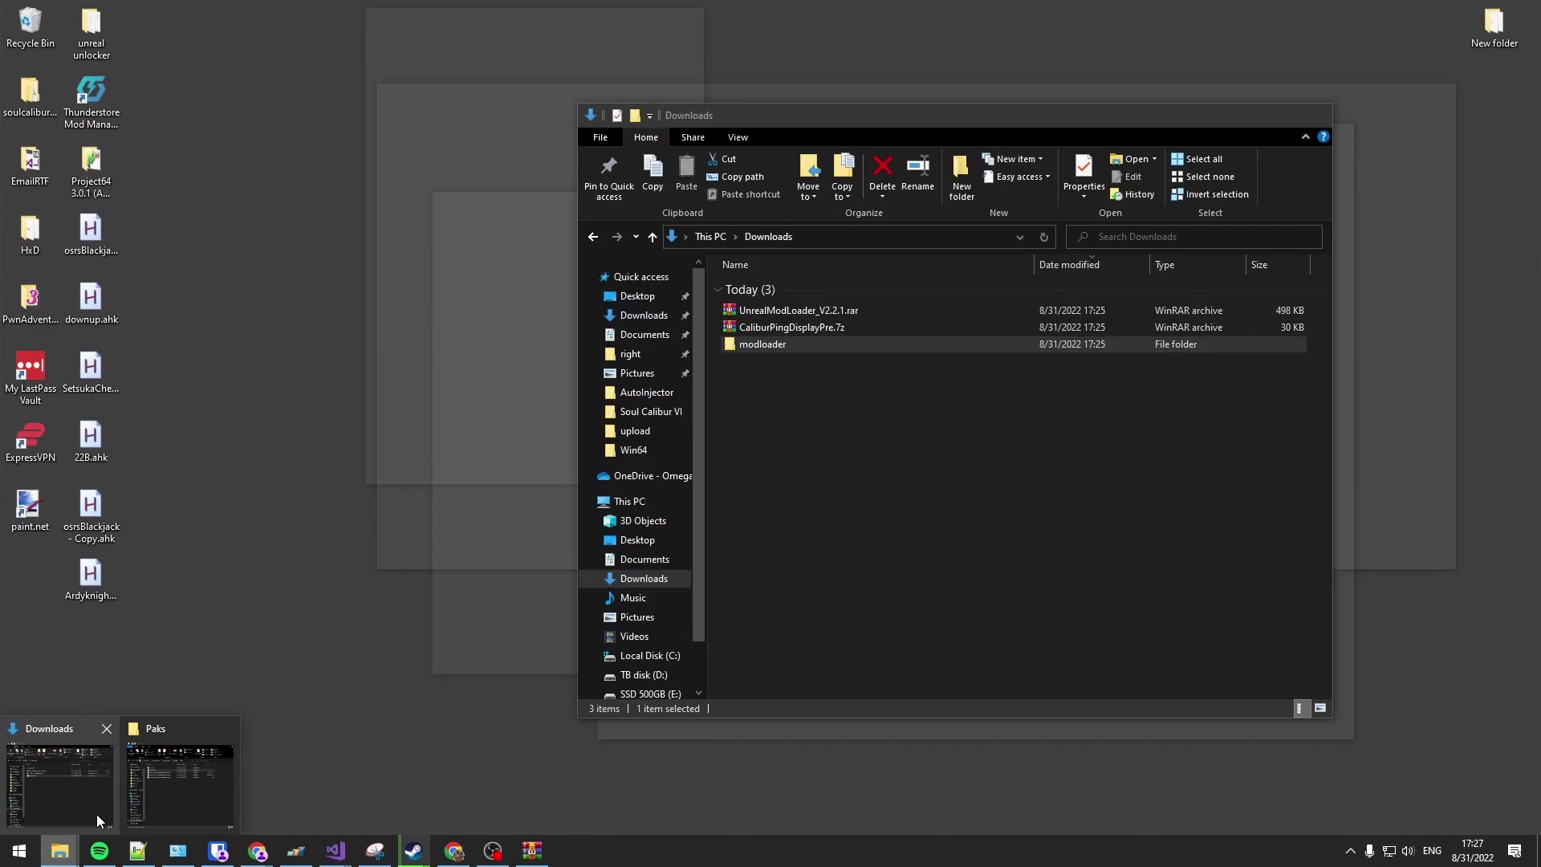
{"action": "left_click", "coordinate": [96, 814]}
{"action": "left_click_drag", "start_coordinate": [803, 115], "coordinate": [298, 169]}
{"action": "double_click", "coordinate": [268, 398]}
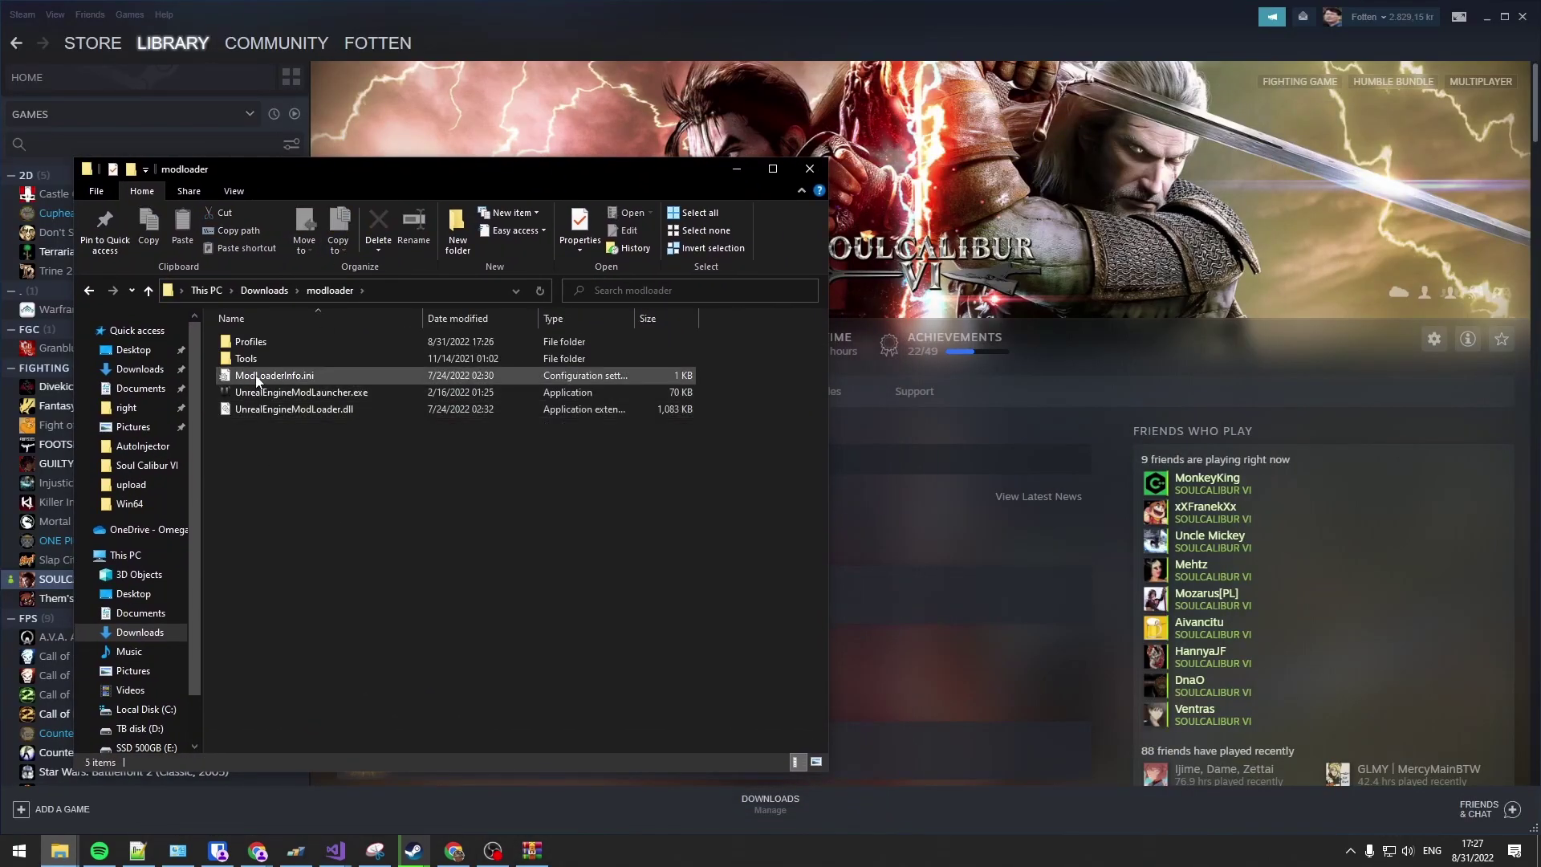
{"action": "double_click", "coordinate": [257, 358]}
{"action": "double_click", "coordinate": [261, 342]}
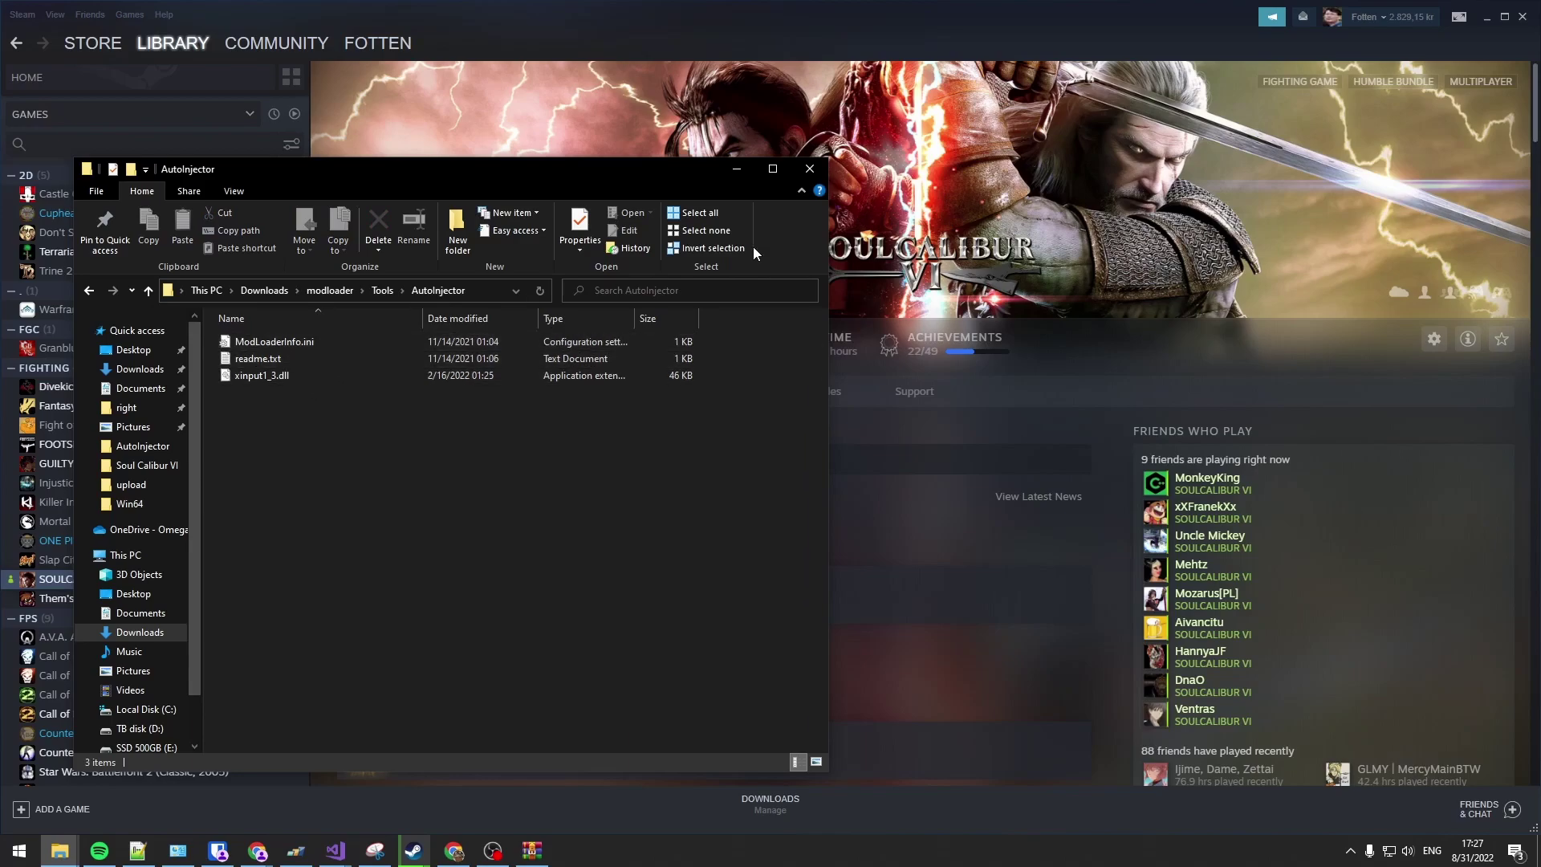
In the other Explorer window, go from Paks to SoulcaliburVI\Binaries\Win64
{"action": "left_click", "coordinate": [736, 168]}
{"action": "mouse_move", "coordinate": [60, 850]}
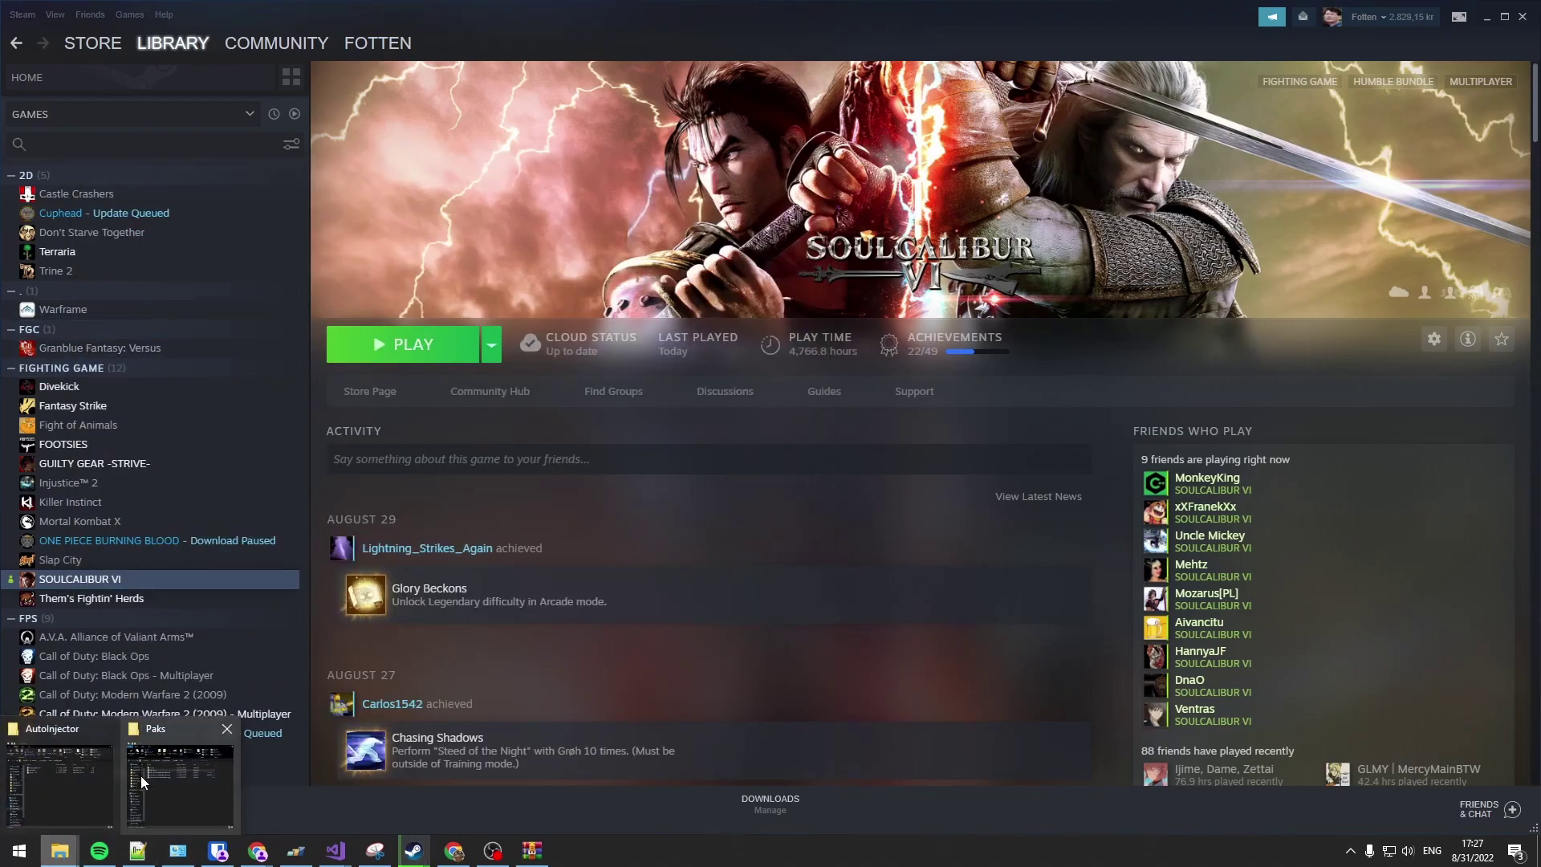
{"action": "left_click", "coordinate": [141, 775]}
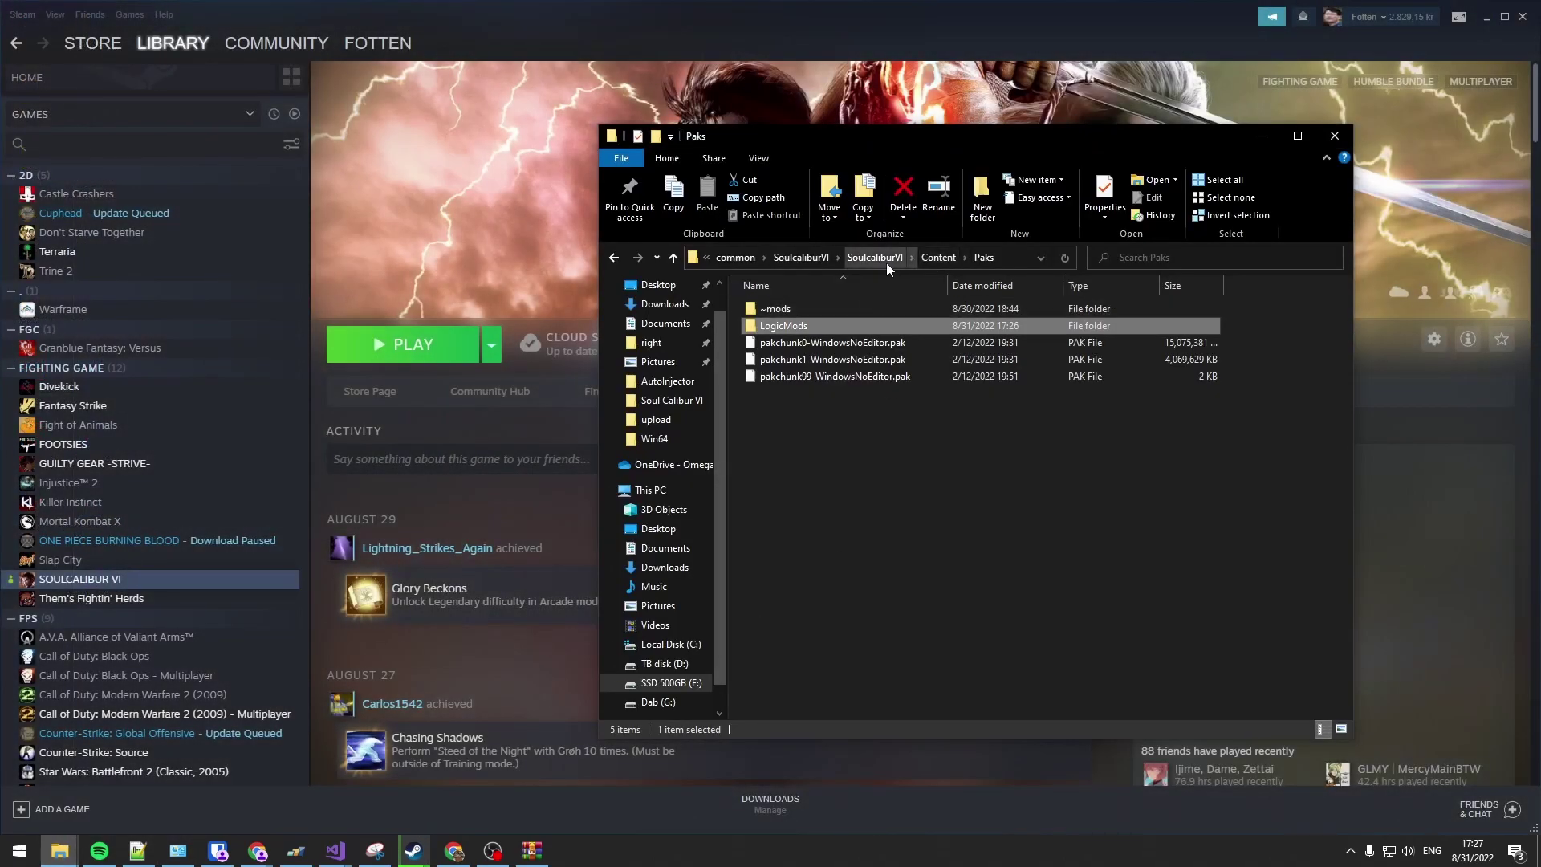
{"action": "left_click", "coordinate": [886, 258]}
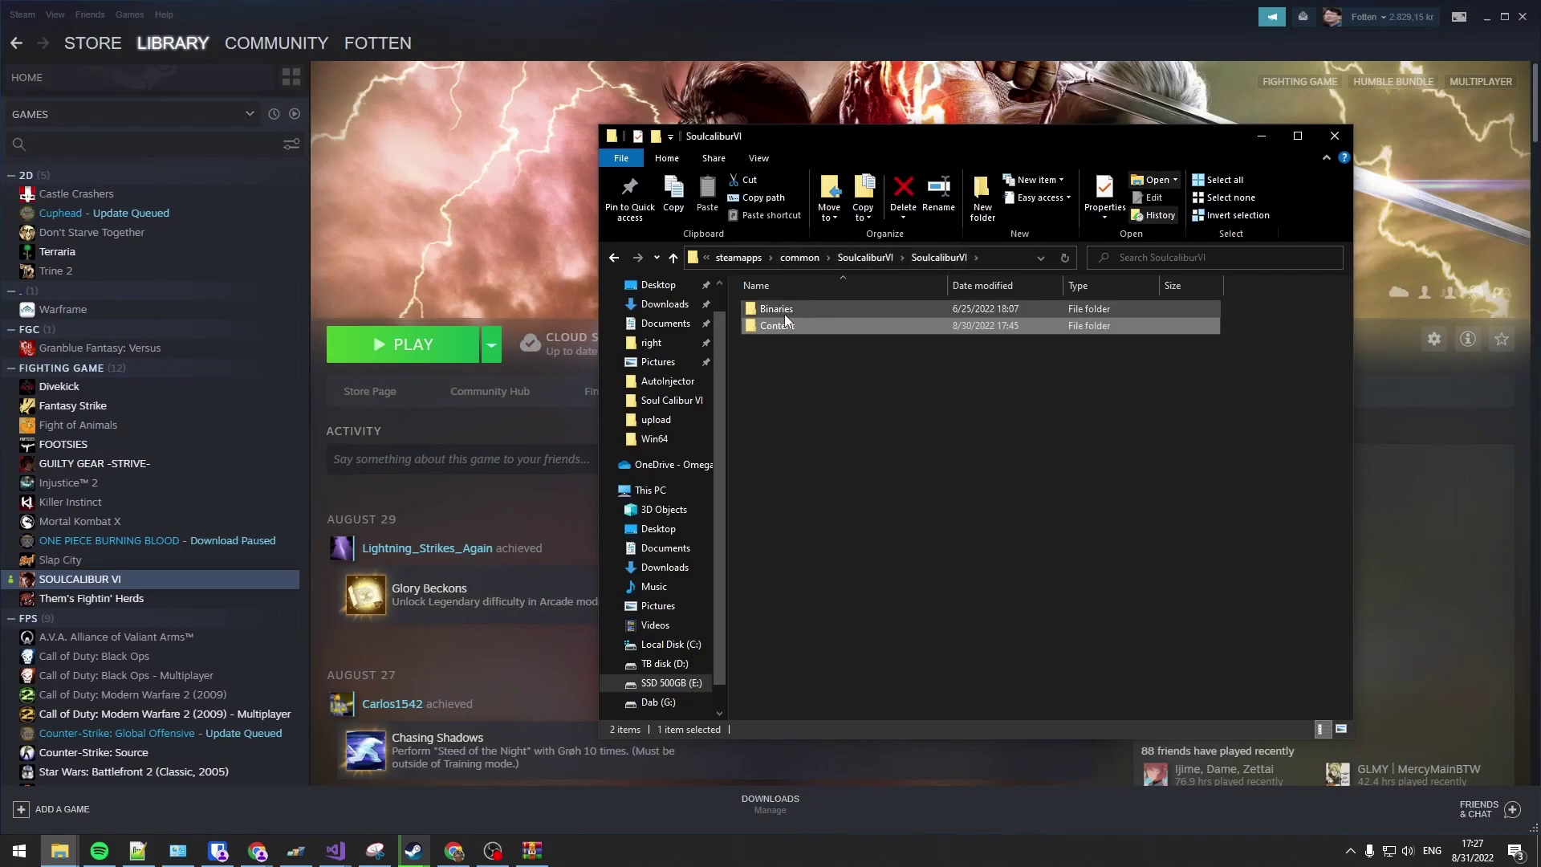
{"action": "double_click", "coordinate": [783, 313]}
{"action": "double_click", "coordinate": [778, 310]}
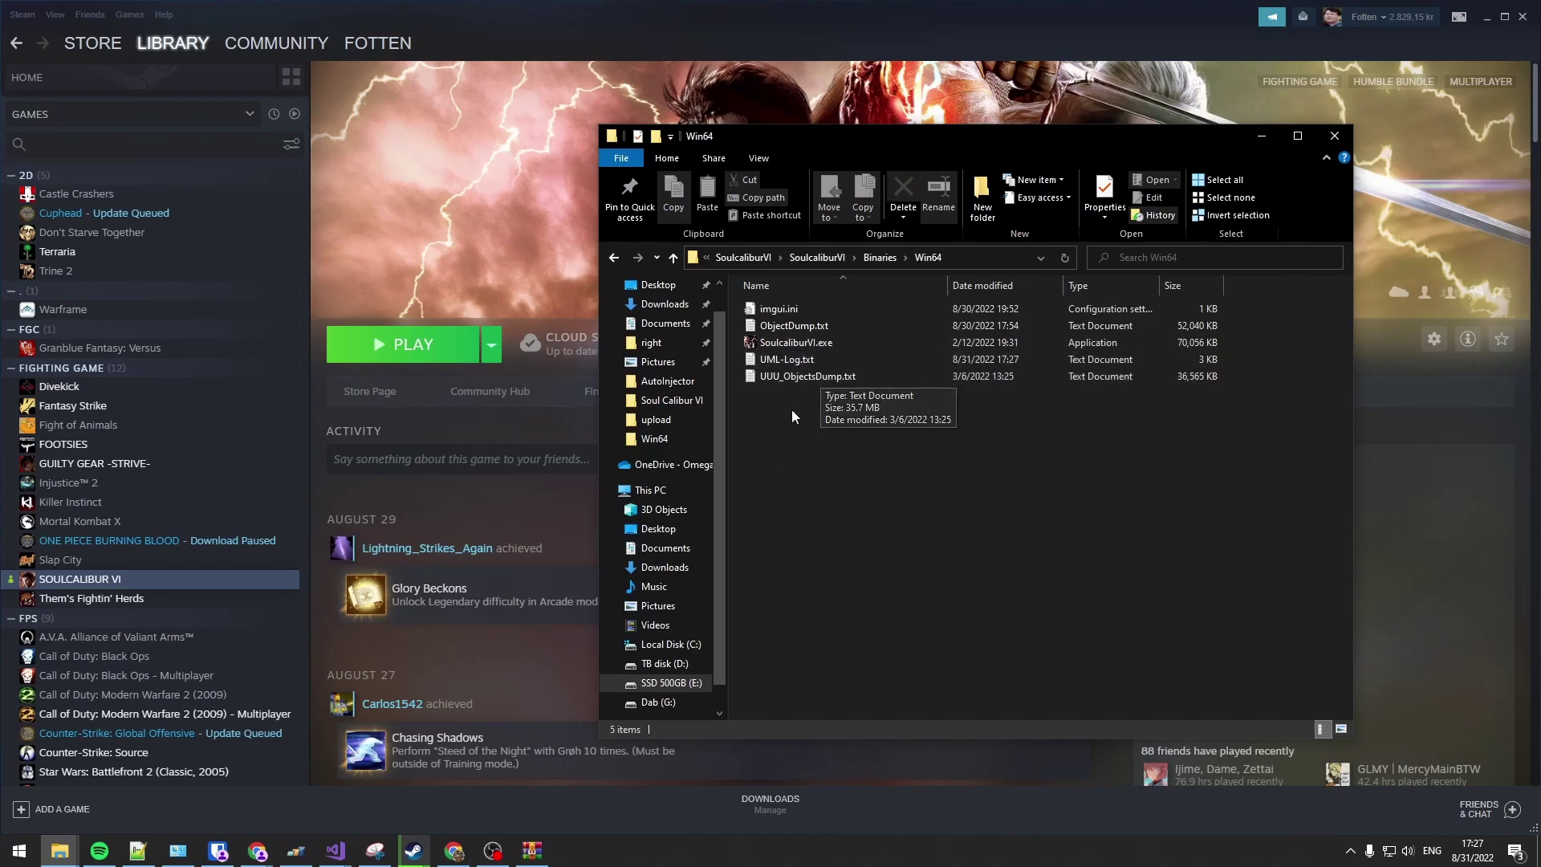
Copy xinput1_3.dll and ModLoaderInfo.ini from AutoInjector into Win64
{"action": "left_click", "coordinate": [60, 850]}
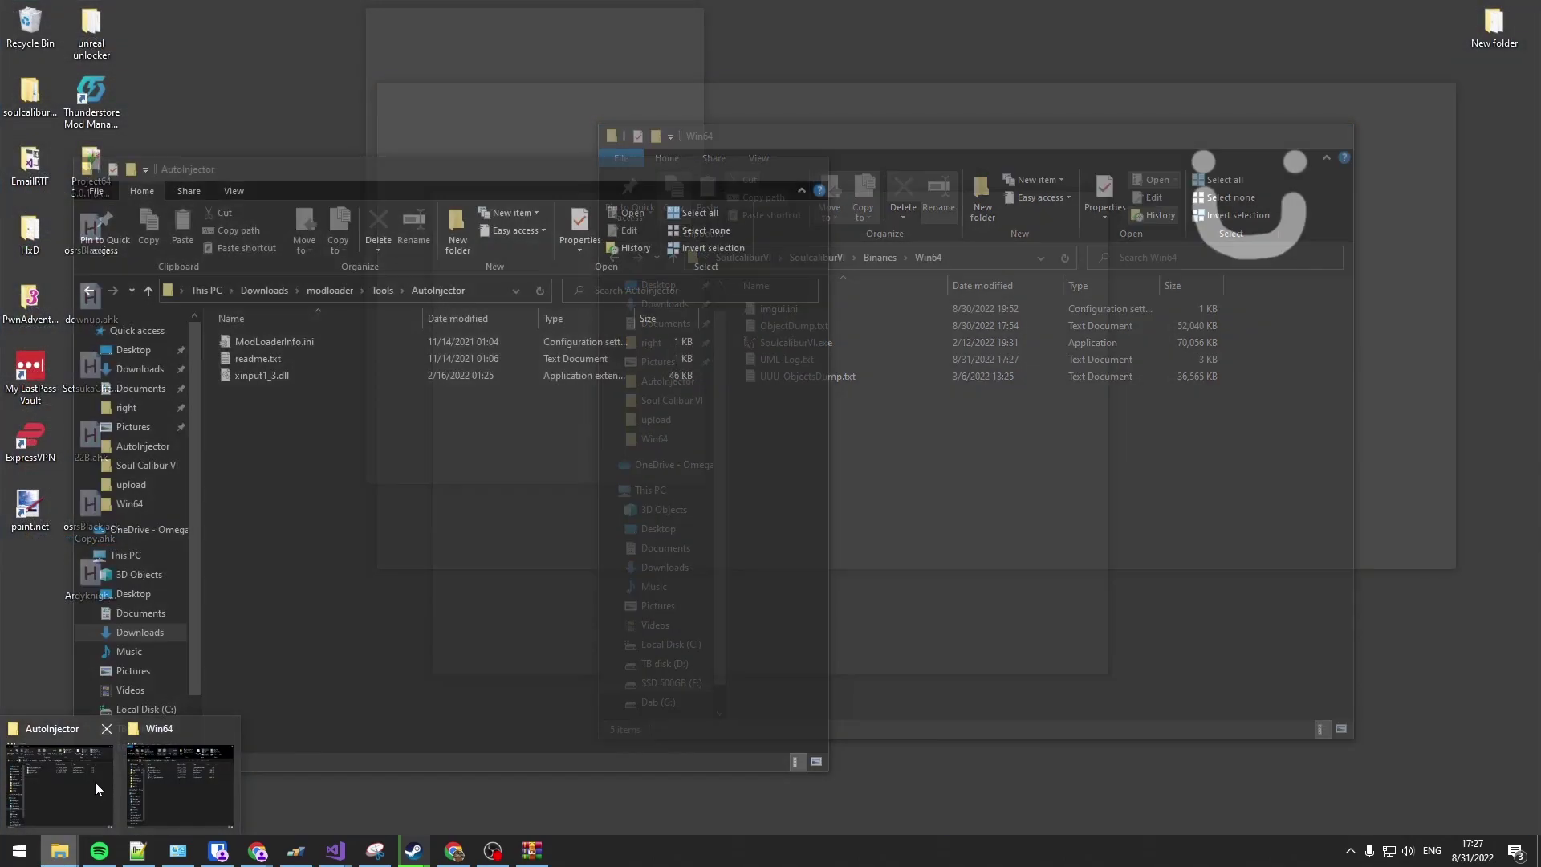
{"action": "left_click", "coordinate": [94, 782]}
{"action": "left_click", "coordinate": [263, 375]}
{"action": "left_click", "coordinate": [271, 344], "text": "ctrl"}
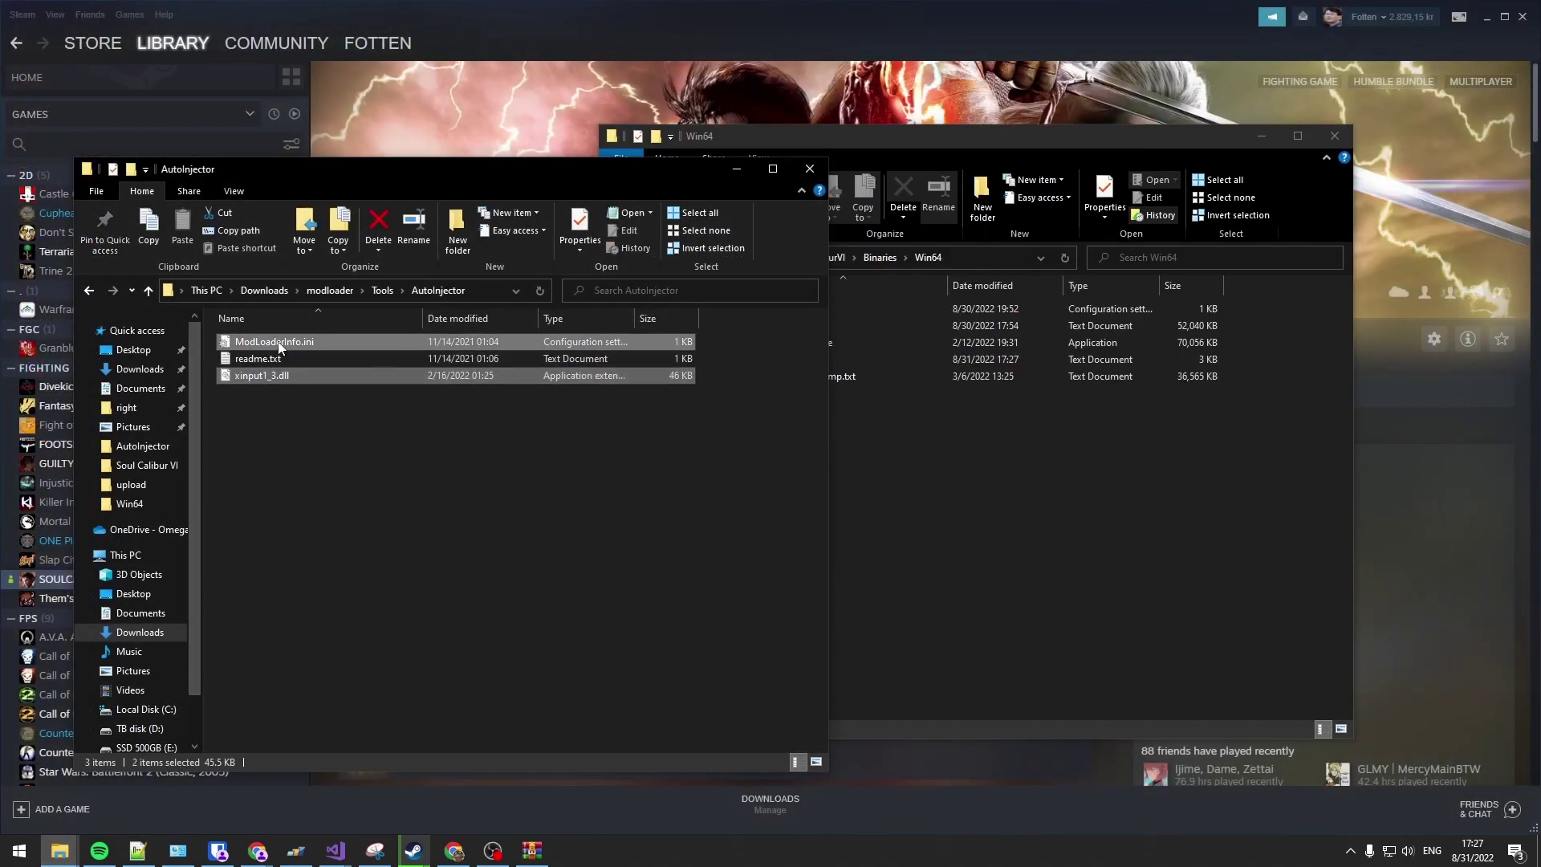
{"action": "left_click_drag", "start_coordinate": [272, 344], "coordinate": [1084, 515]}
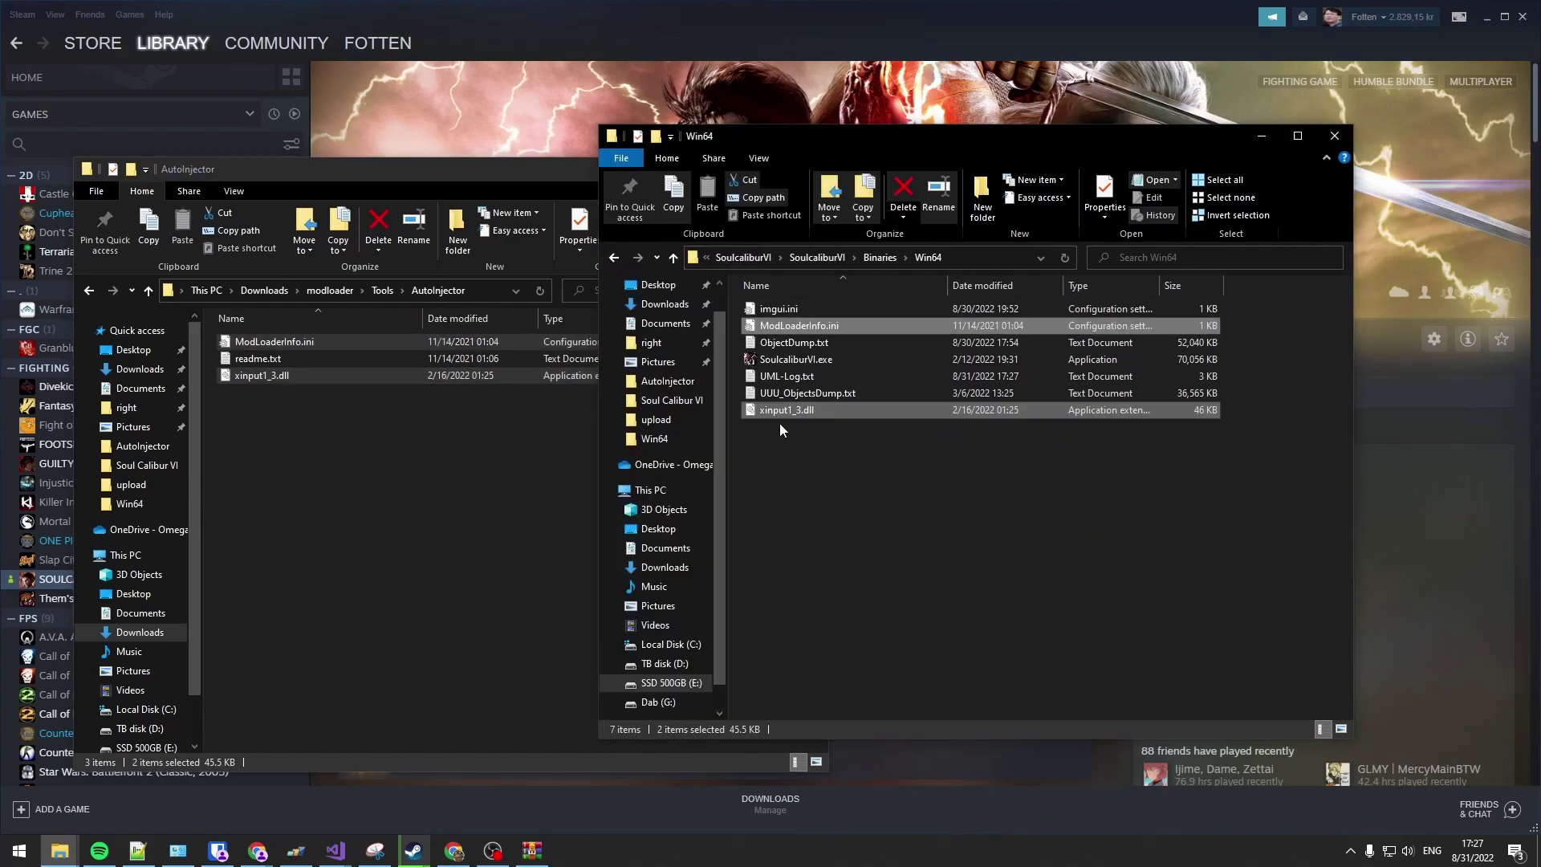
Open Win64's ModLoaderInfo.ini in Notepad++ and shrink the editor window
{"action": "left_click", "coordinate": [785, 326]}
{"action": "right_click", "coordinate": [787, 326]}
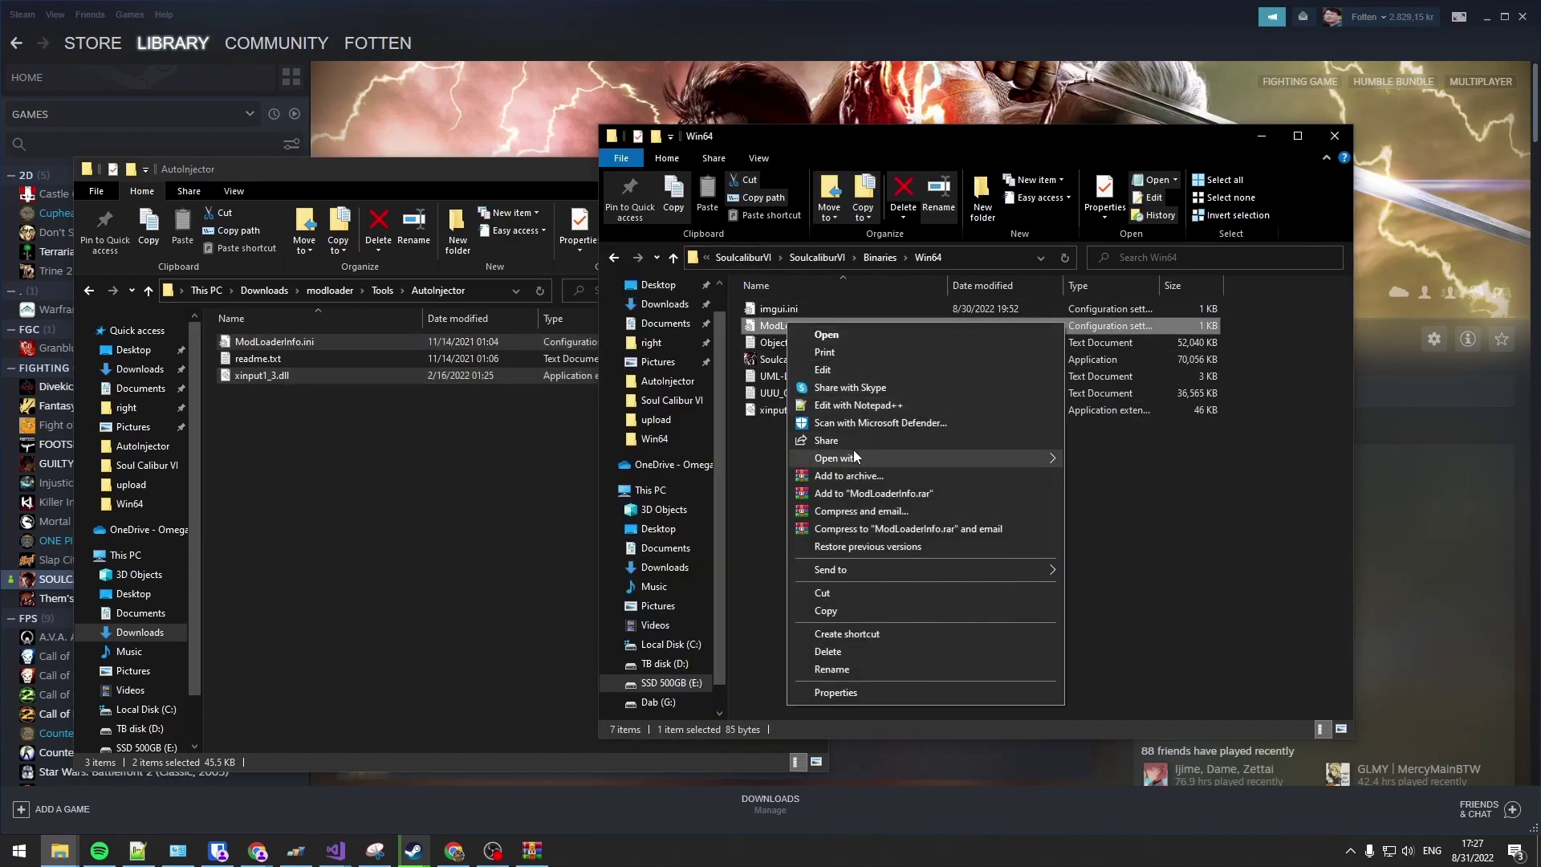
{"action": "left_click", "coordinate": [856, 406]}
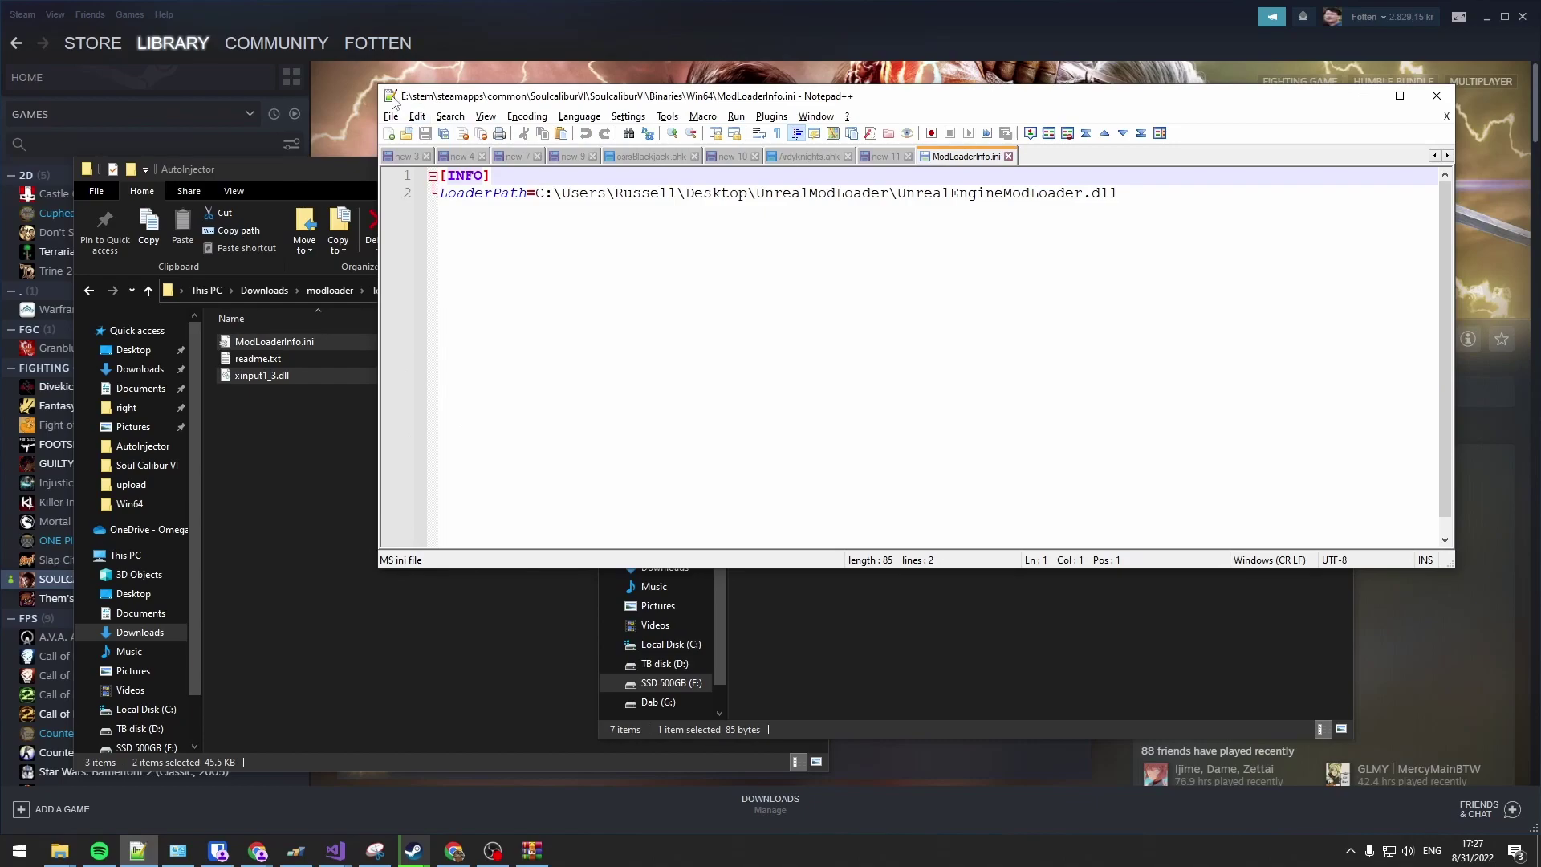
{"action": "left_click_drag", "start_coordinate": [378, 84], "coordinate": [430, 57]}
Copy the modloader folder path from UnrealEngineModLauncher.exe's Properties Location field
{"action": "left_click", "coordinate": [308, 181]}
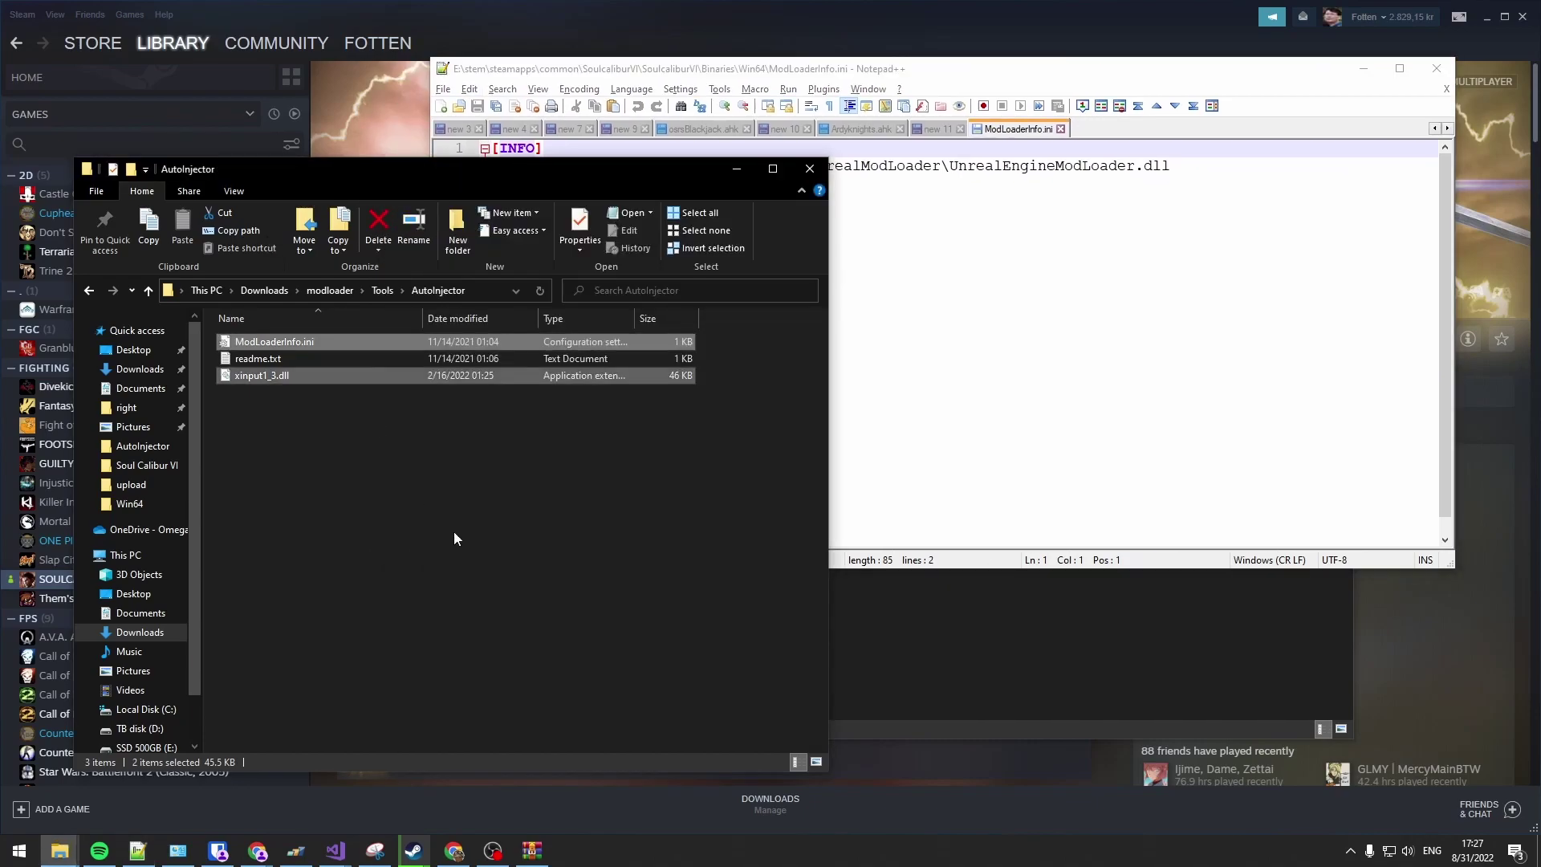
{"action": "key", "text": "alt+Up"}
{"action": "left_click", "coordinate": [317, 296]}
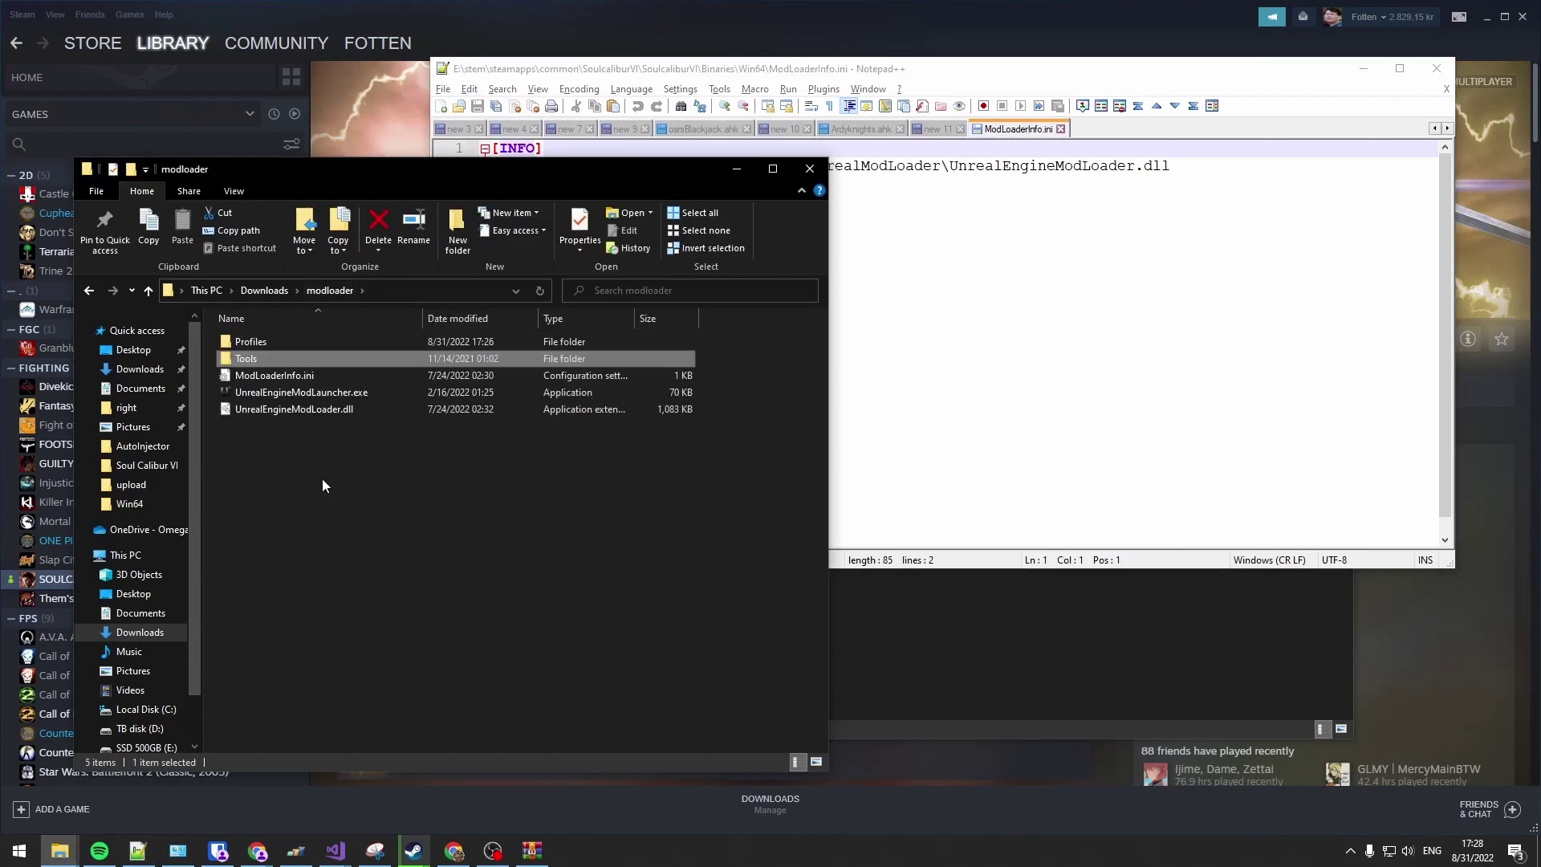
{"action": "right_click", "coordinate": [273, 392]}
{"action": "left_click", "coordinate": [339, 807]}
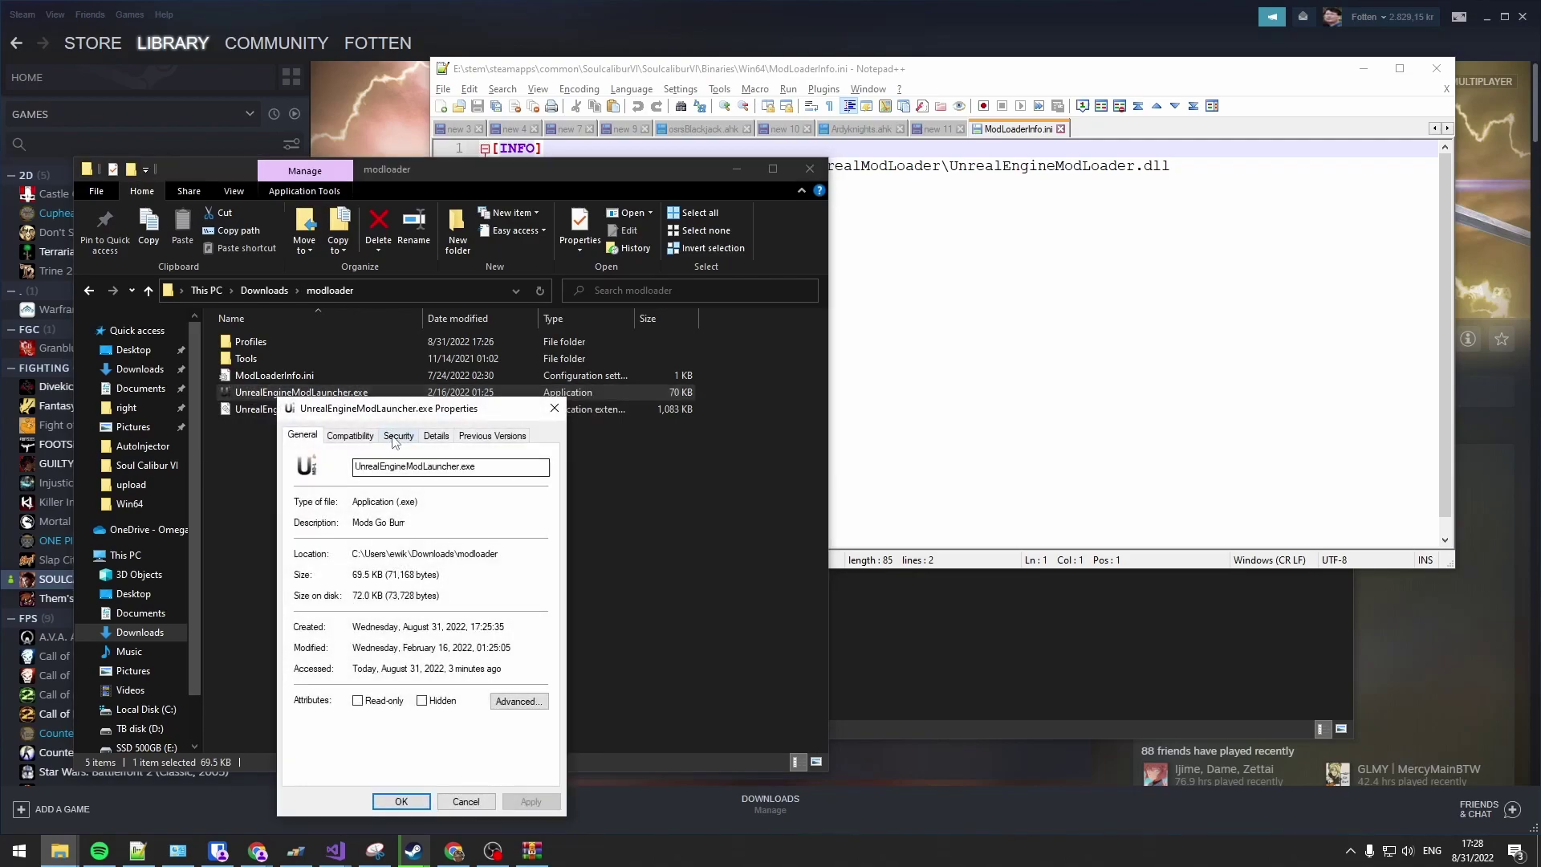
{"action": "left_click_drag", "start_coordinate": [498, 554], "coordinate": [352, 553]}
{"action": "key", "text": "ctrl+c"}
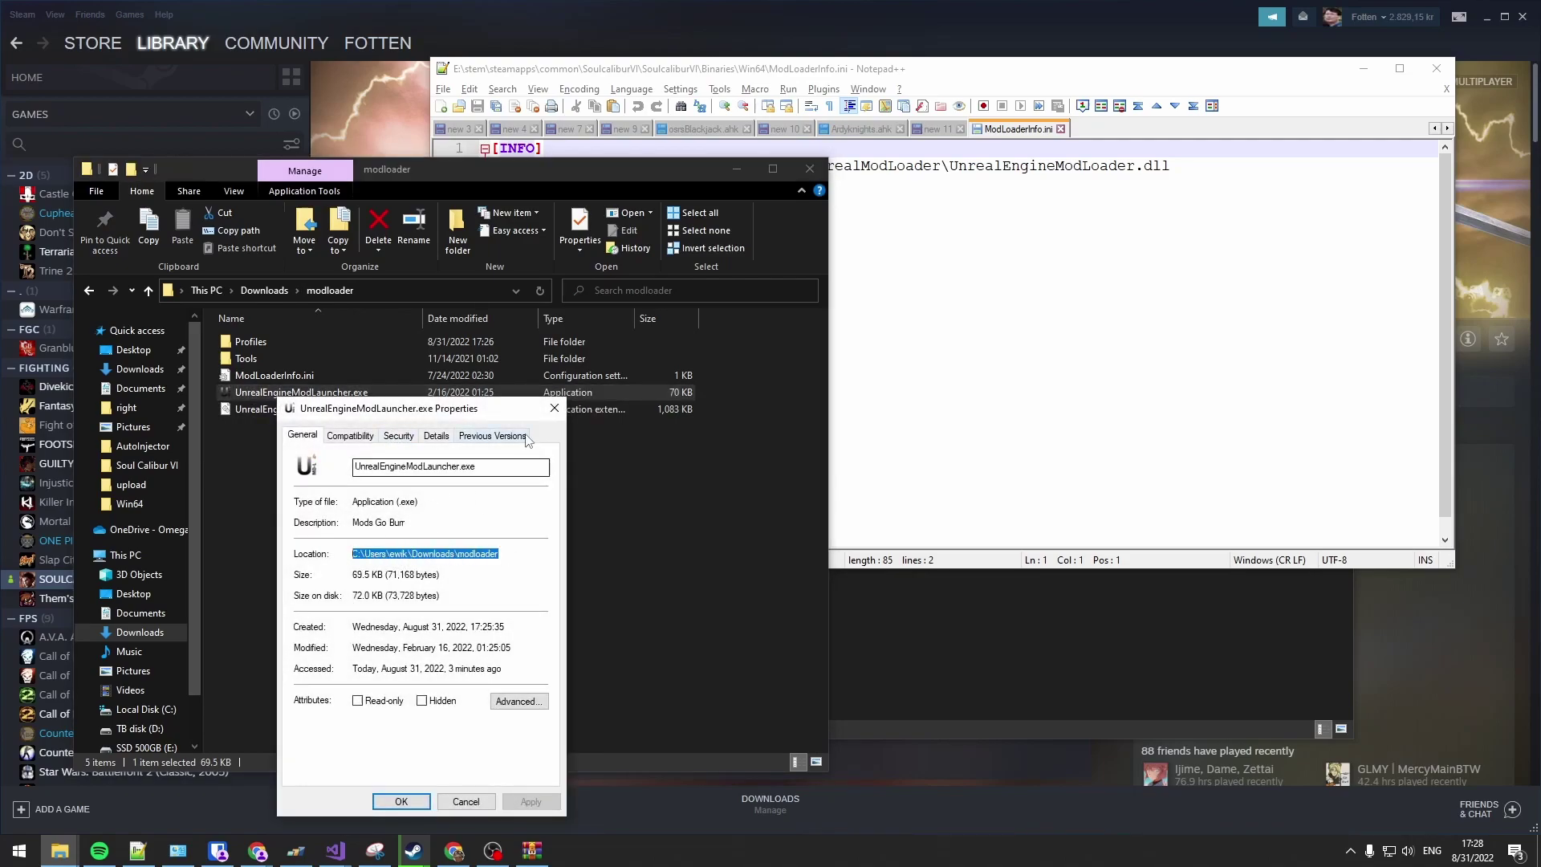
{"action": "left_click", "coordinate": [561, 415]}
Paste the modloader path over the old LoaderPath folder and save ModLoaderInfo.ini
{"action": "left_click", "coordinate": [1132, 230]}
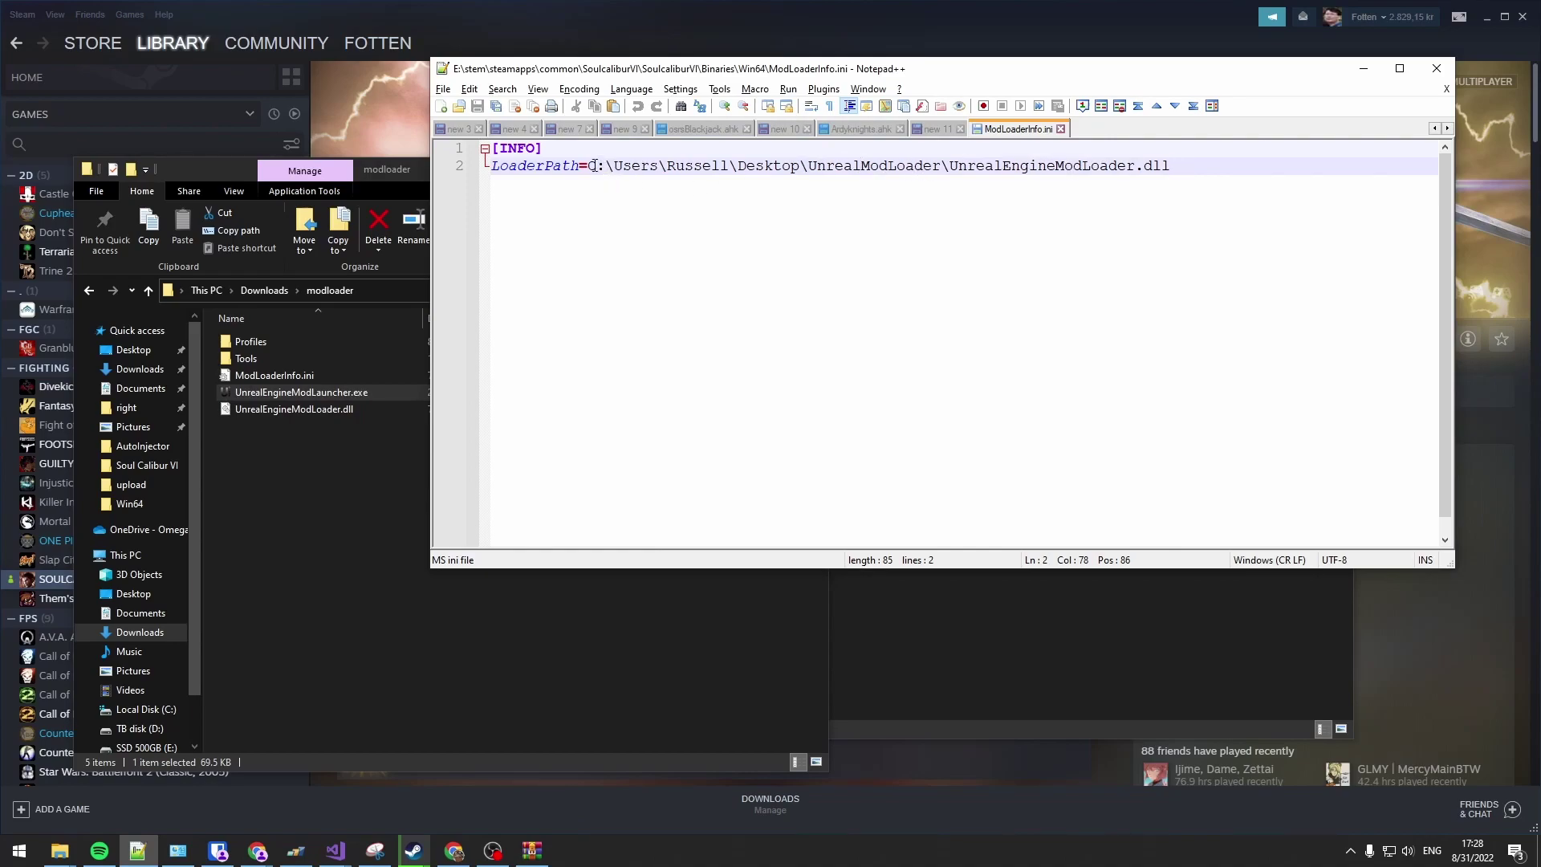
{"action": "left_click_drag", "start_coordinate": [591, 165], "coordinate": [942, 168]}
{"action": "key", "text": "ctrl+v"}
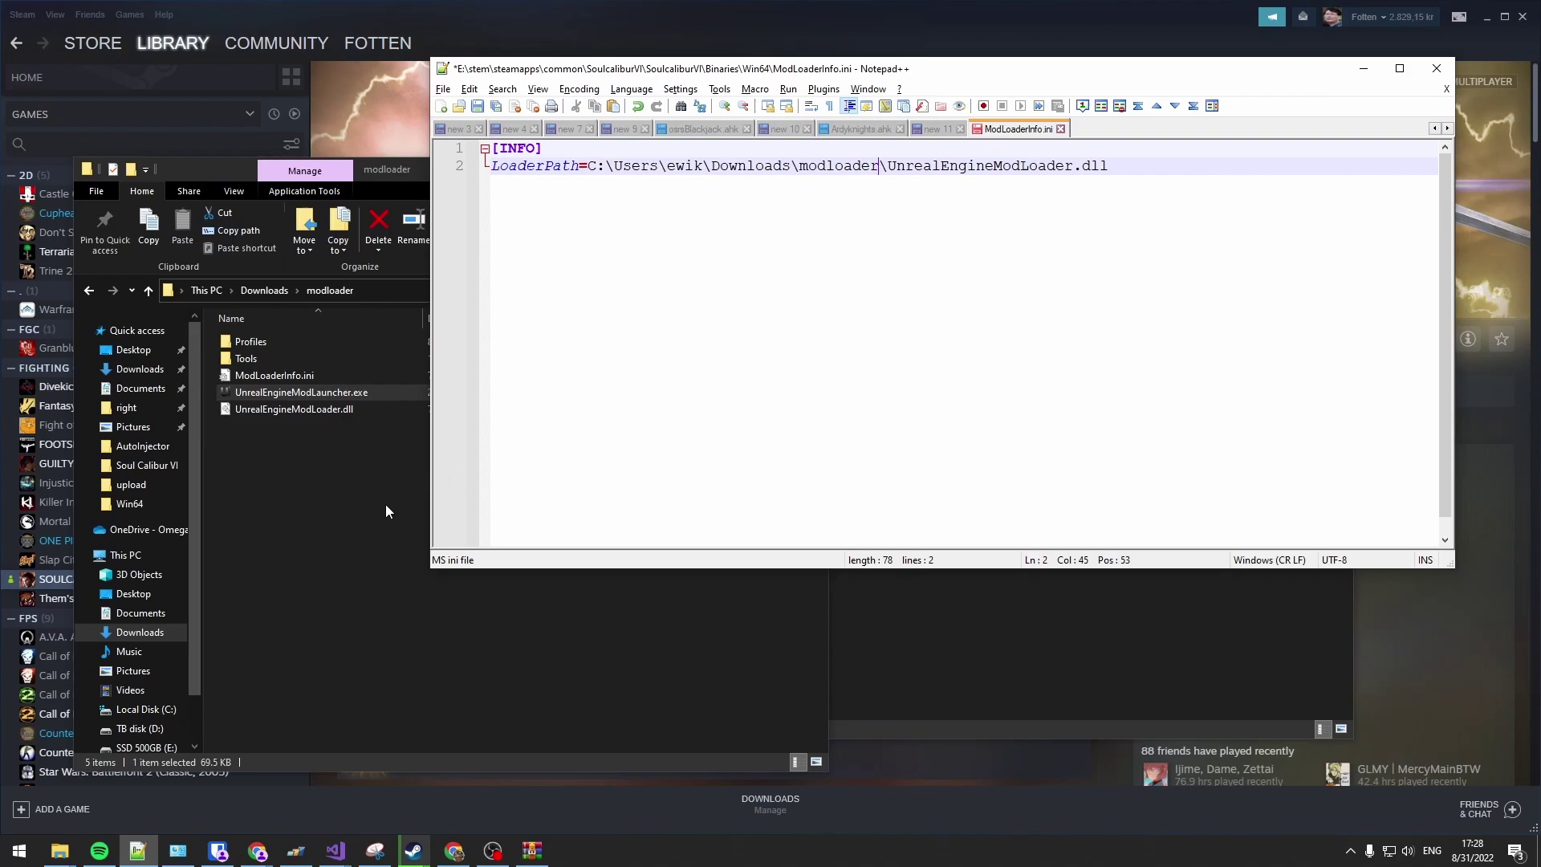
{"action": "key", "text": "ctrl+s"}
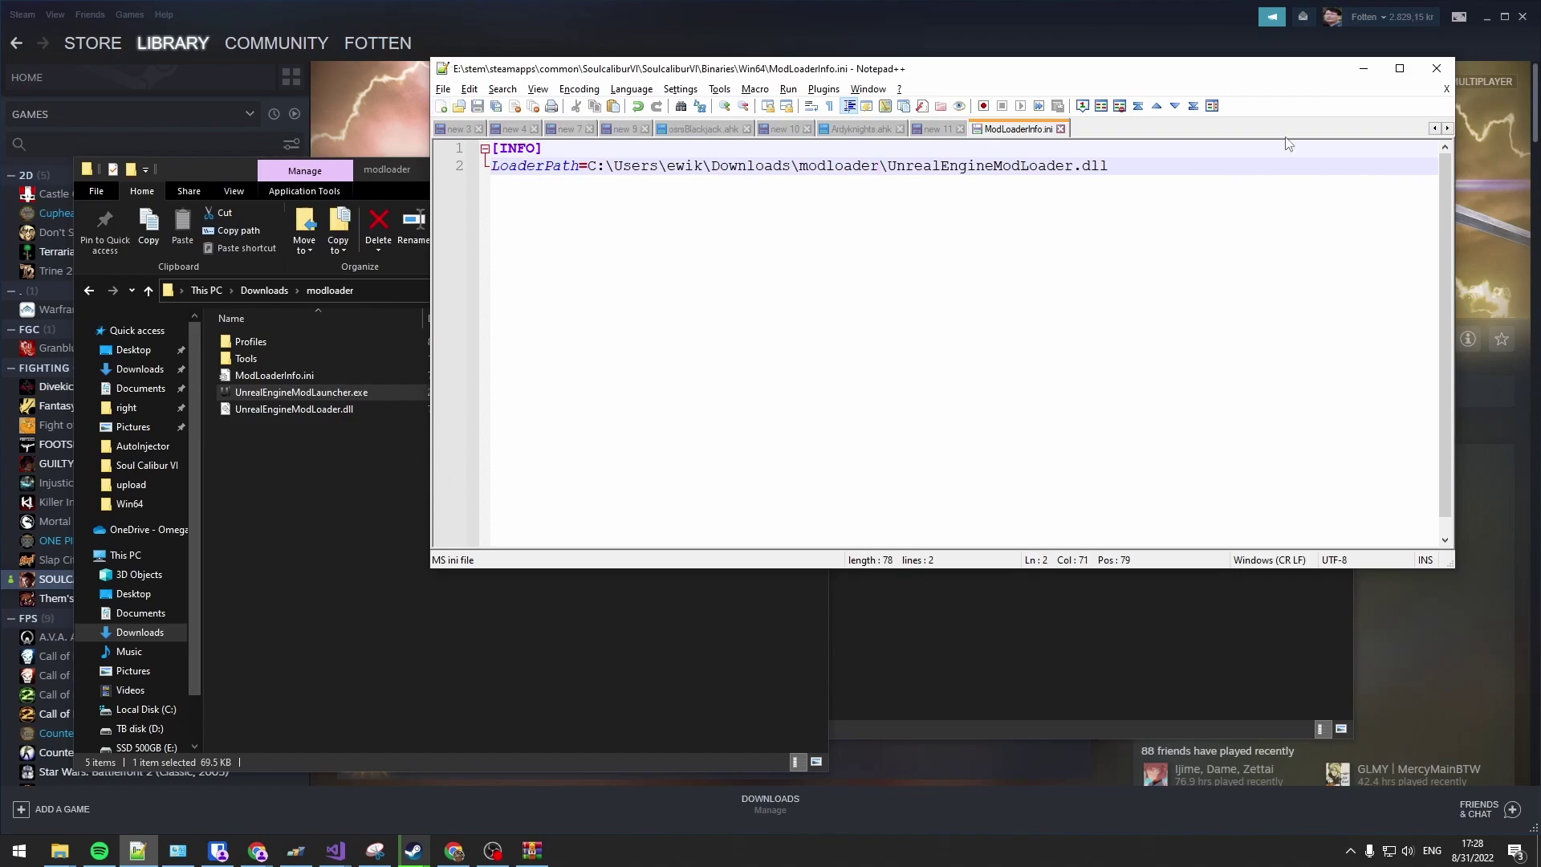
Minimize Notepad++ and press PLAY on SOULCALIBUR VI in Steam
{"action": "left_click", "coordinate": [1363, 68]}
{"action": "left_click", "coordinate": [465, 97]}
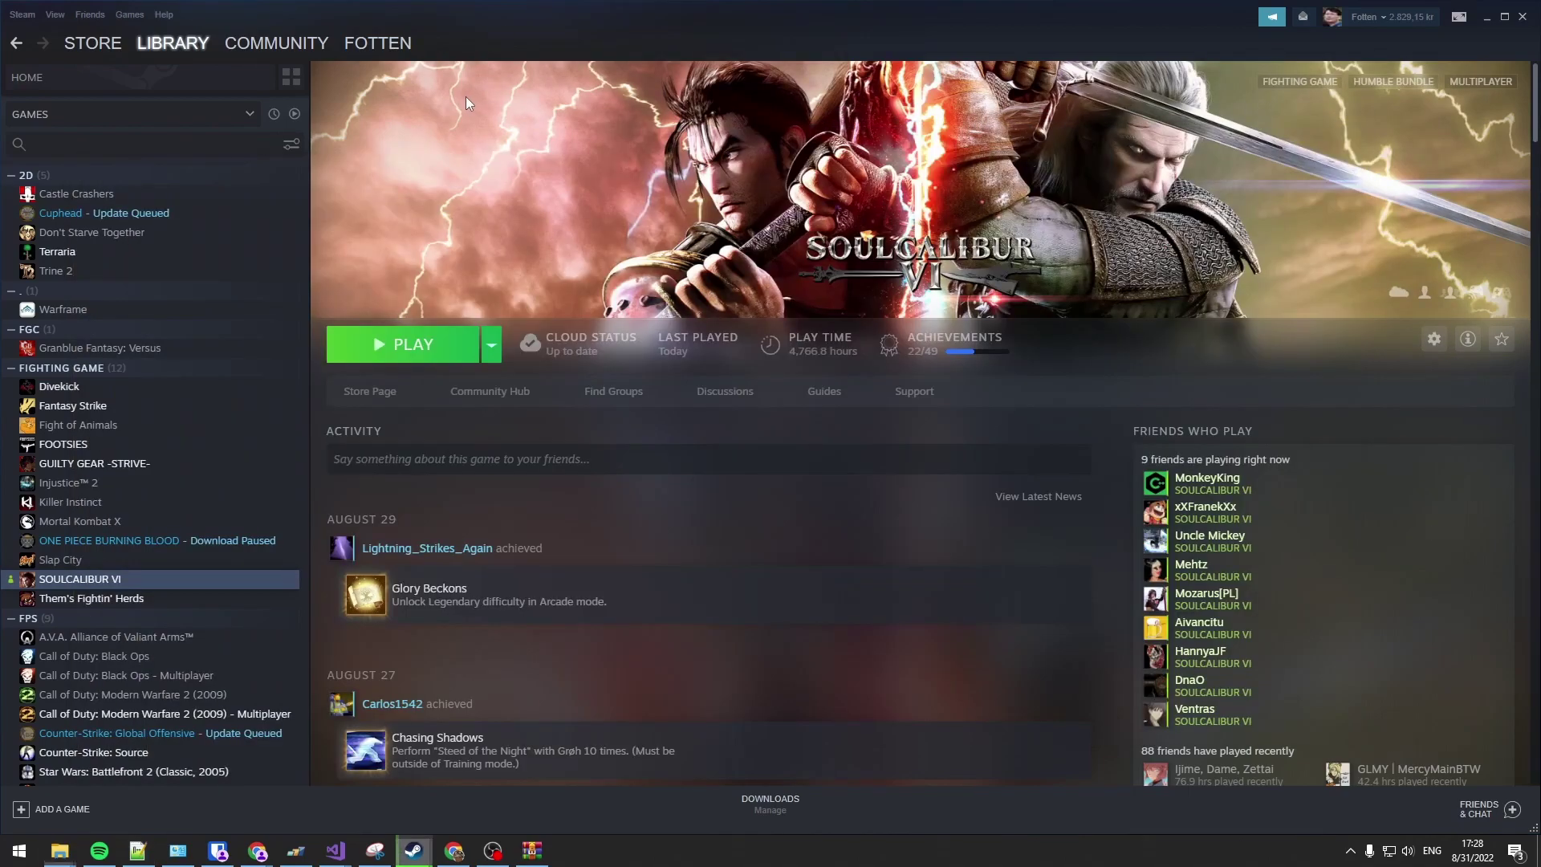
{"action": "left_click", "coordinate": [400, 357]}
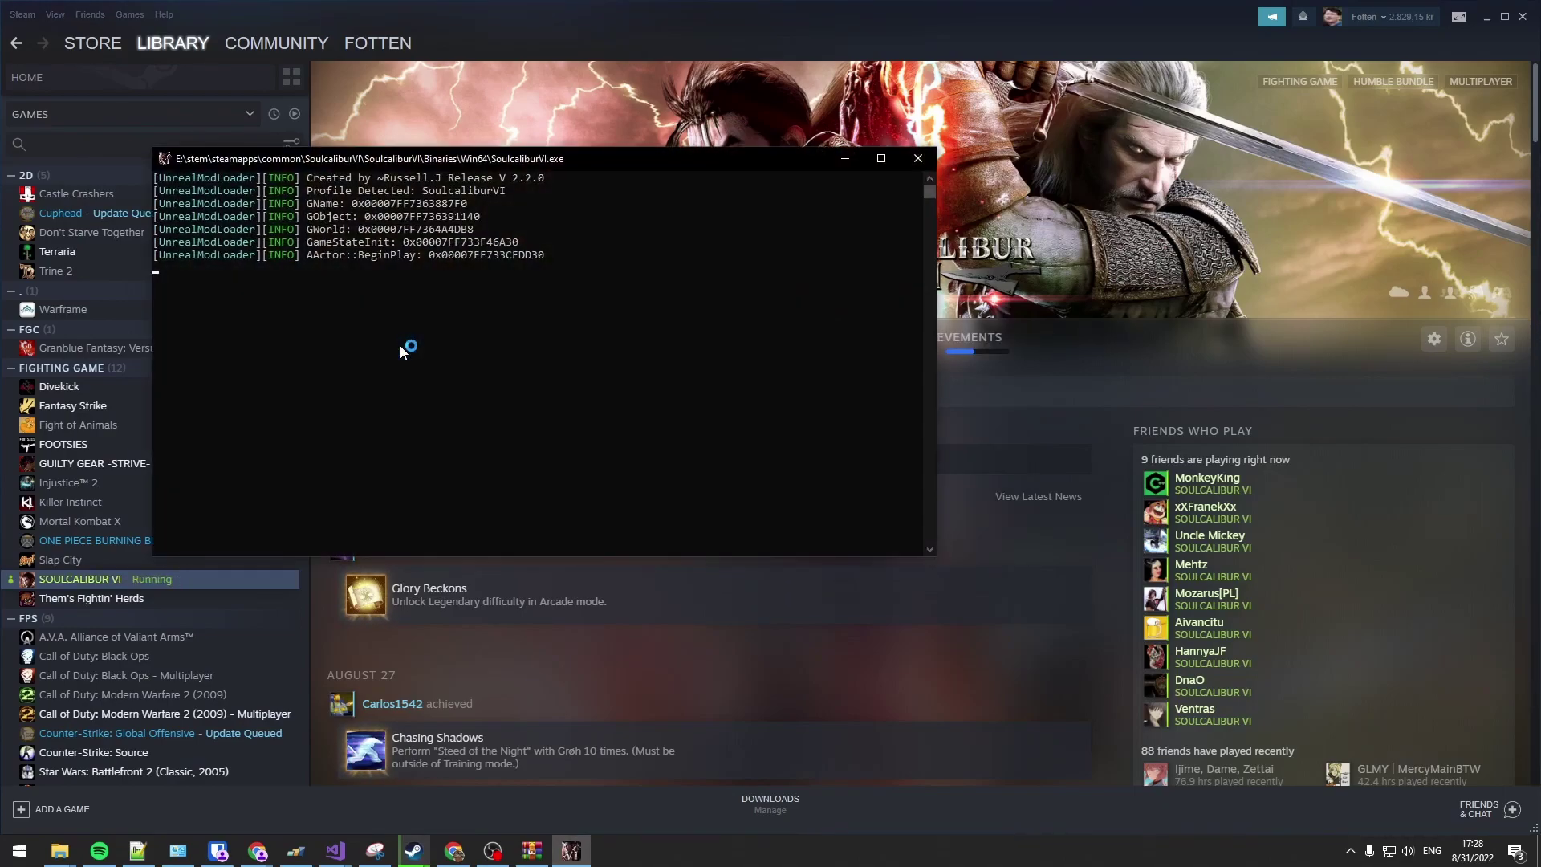